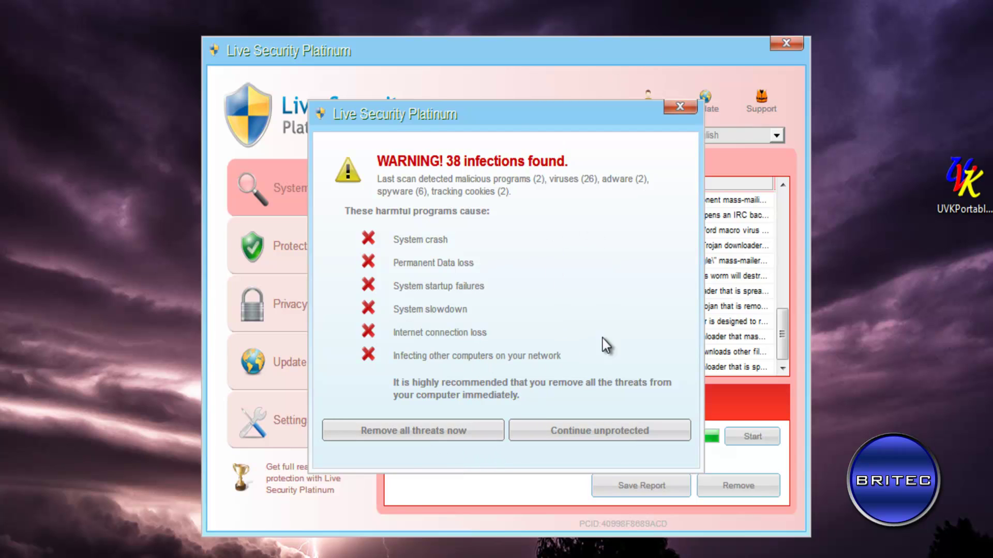
# Step: Dismiss the fake infections warning by choosing to continue unprotected, and confirm that choice
pyautogui.click(570, 436)
pyautogui.click(446, 325)
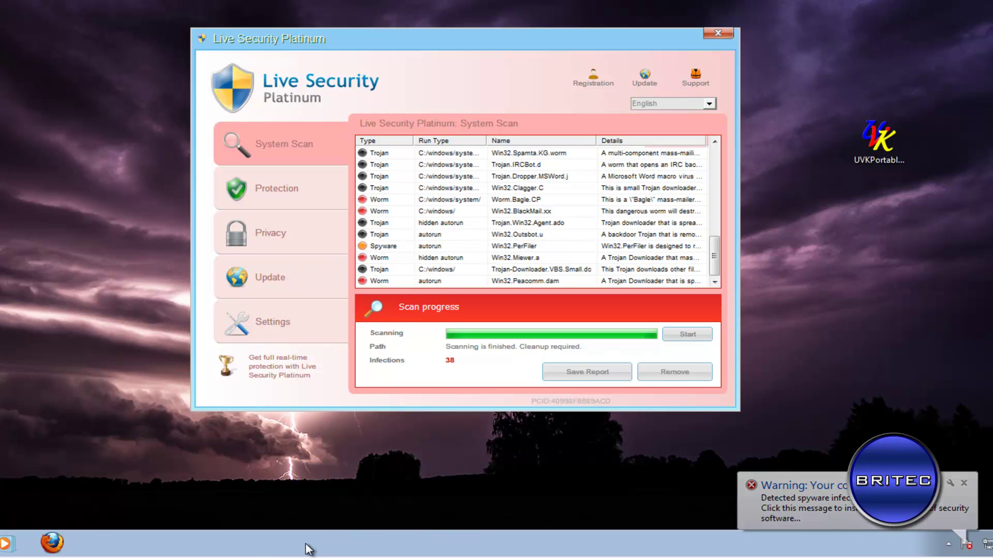
# Step: Try to start Task Manager and the Command Prompt (cmd) while the rogue program is running
pyautogui.rightClick(372, 532)
pyautogui.click(407, 490)
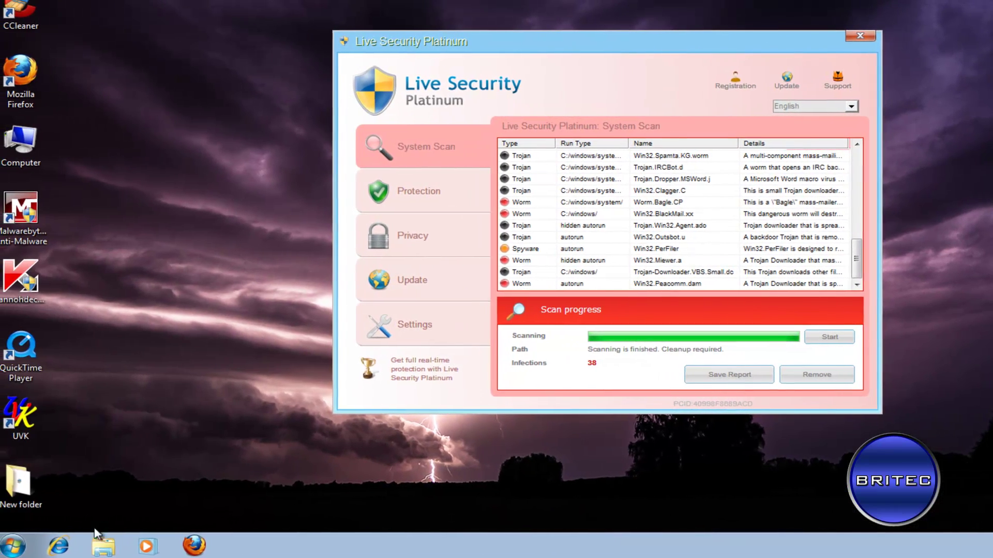
pyautogui.press('super')
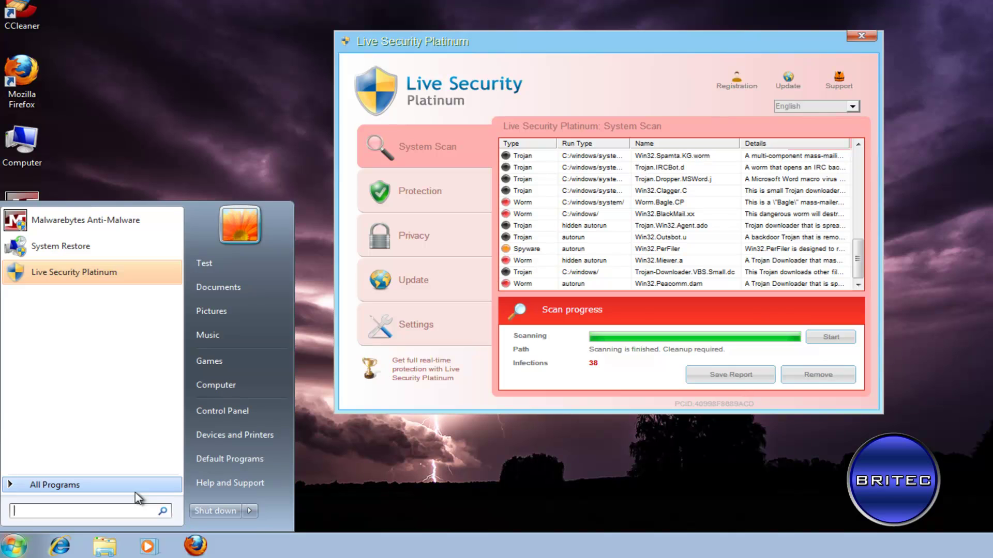
pyautogui.write('cmd')
pyautogui.click(46, 239)
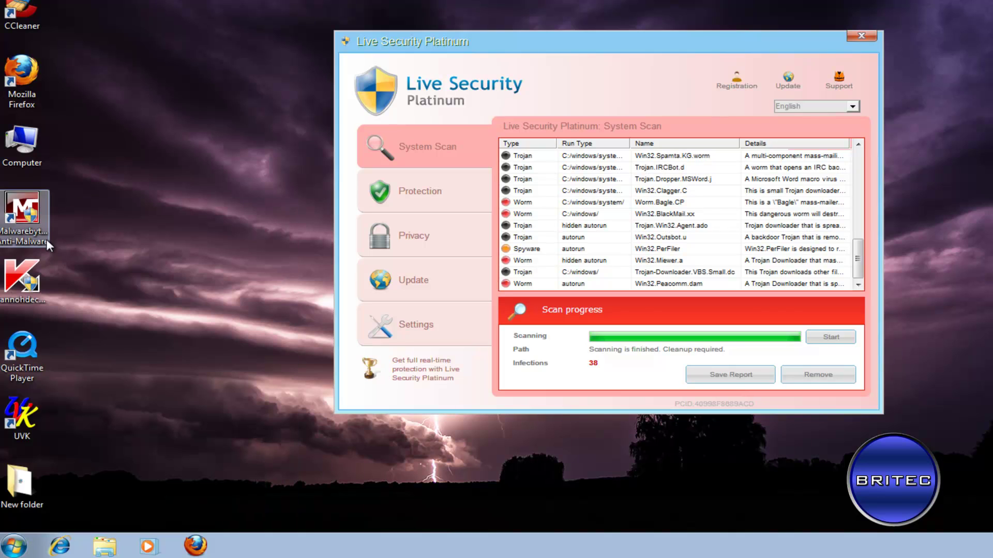
# Step: Try to launch Registry Editor by searching for regedit and allowing it through User Account Control
pyautogui.click(14, 545)
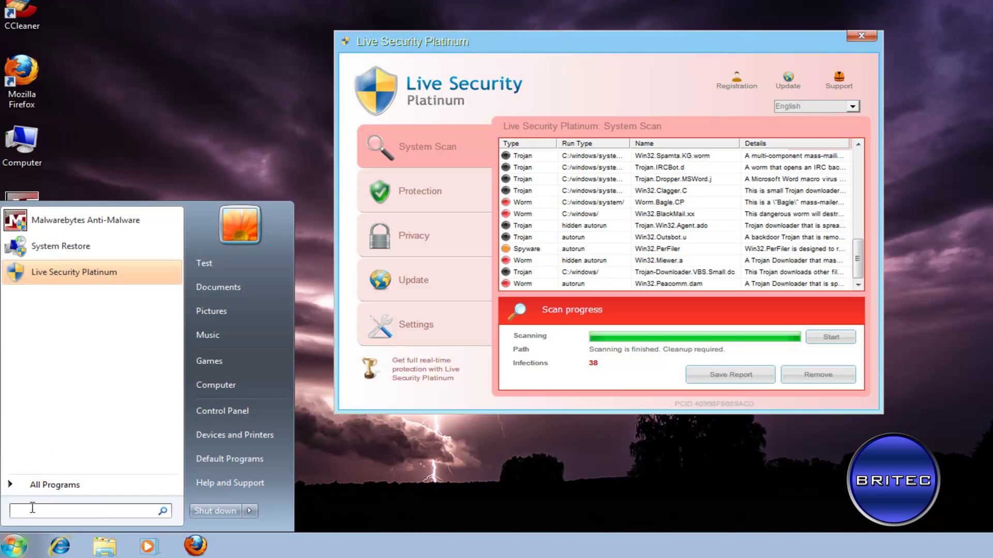
pyautogui.write('reged')
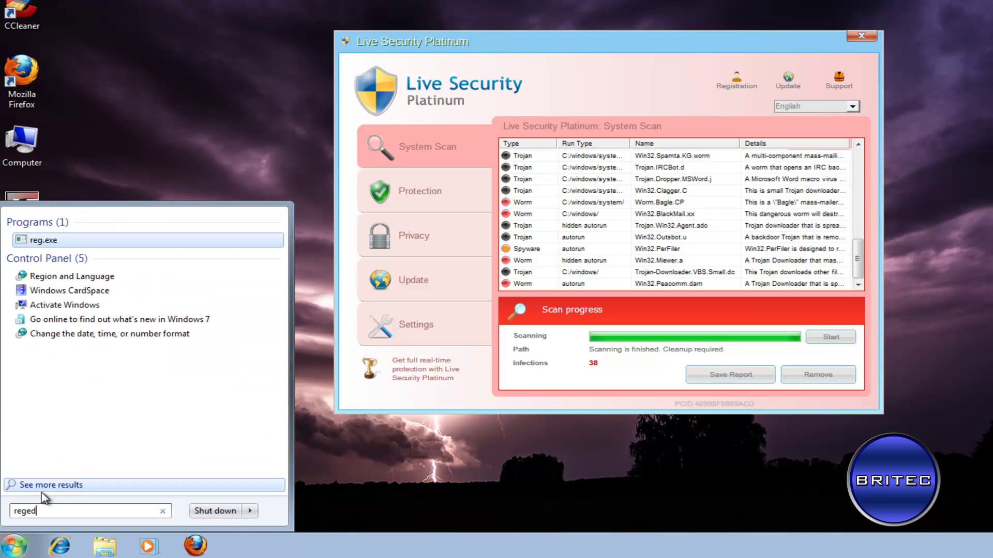
pyautogui.write('it')
pyautogui.click(54, 244)
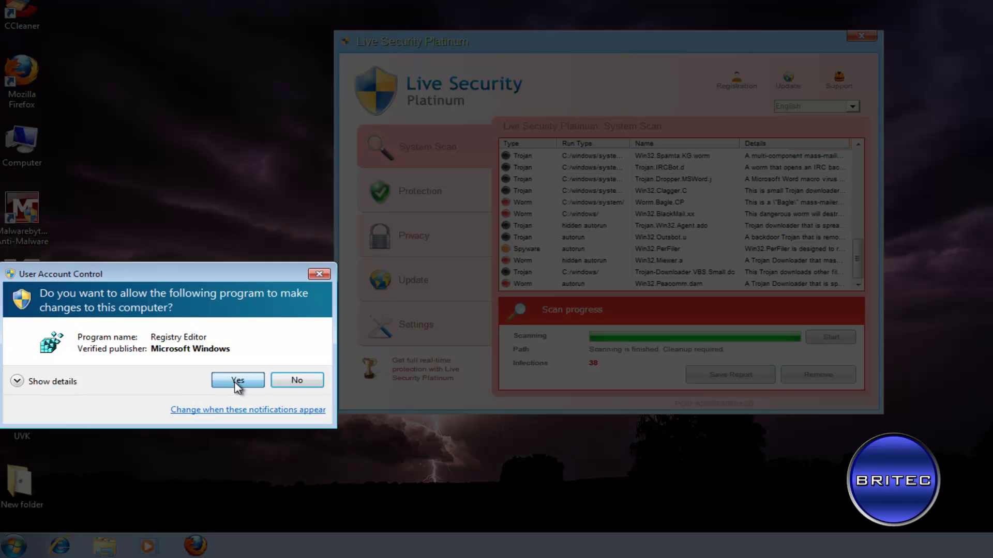
pyautogui.click(237, 381)
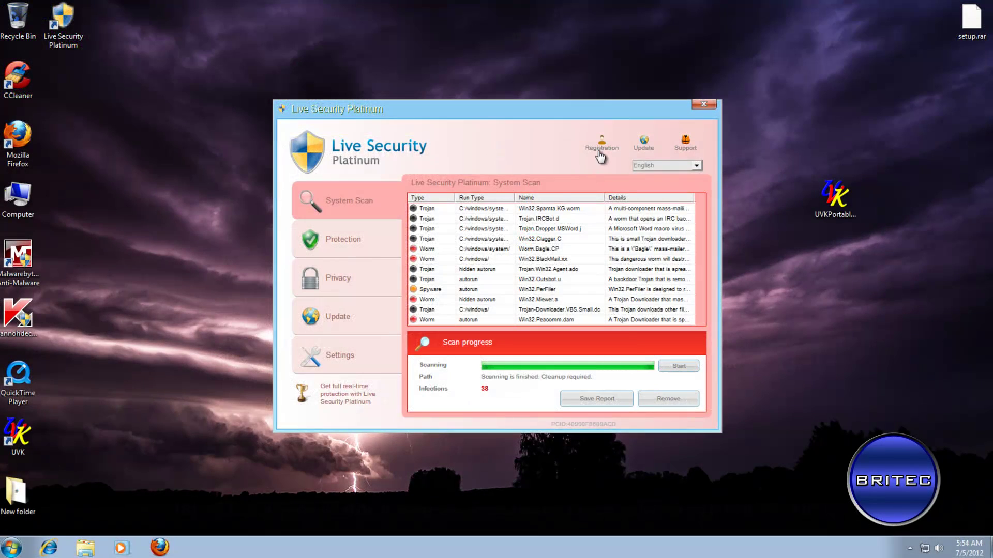
# Step: Open the rogue program's Get License page from Registration, review the subscription and payment form, and close it
pyautogui.click(599, 144)
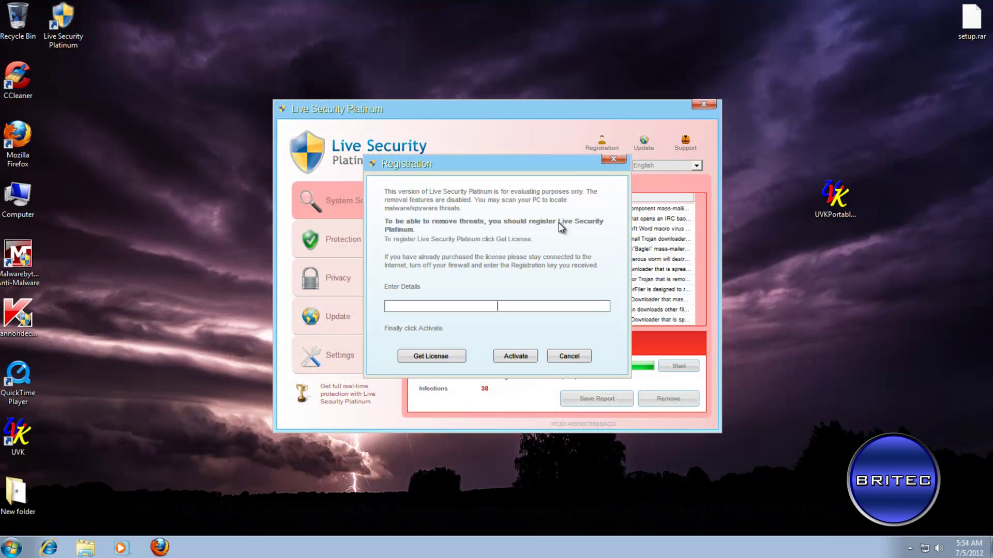
pyautogui.click(434, 356)
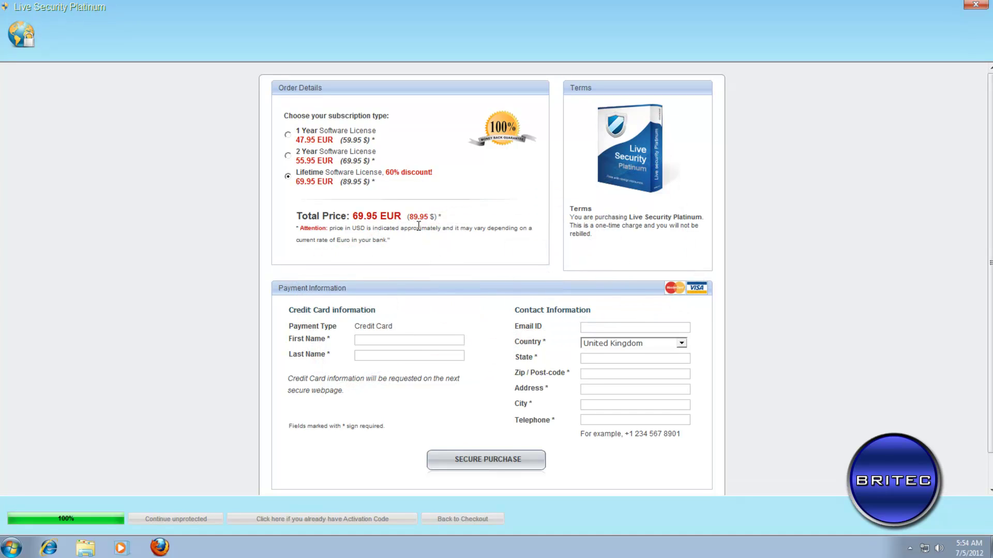
pyautogui.click(976, 7)
pyautogui.click(423, 289)
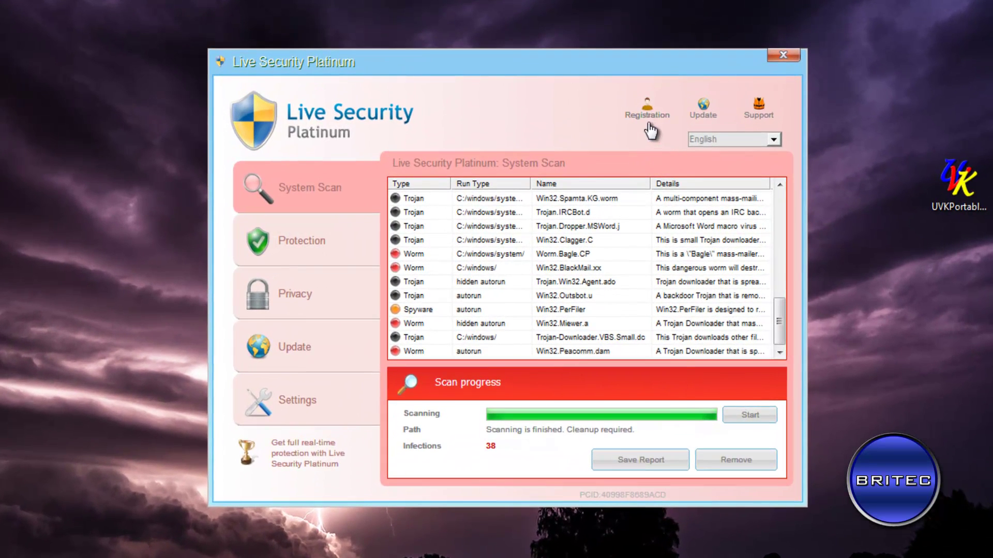
# Step: Reopen the Registration dialog to examine its key entry and Activate options, and cancel it
pyautogui.click(651, 131)
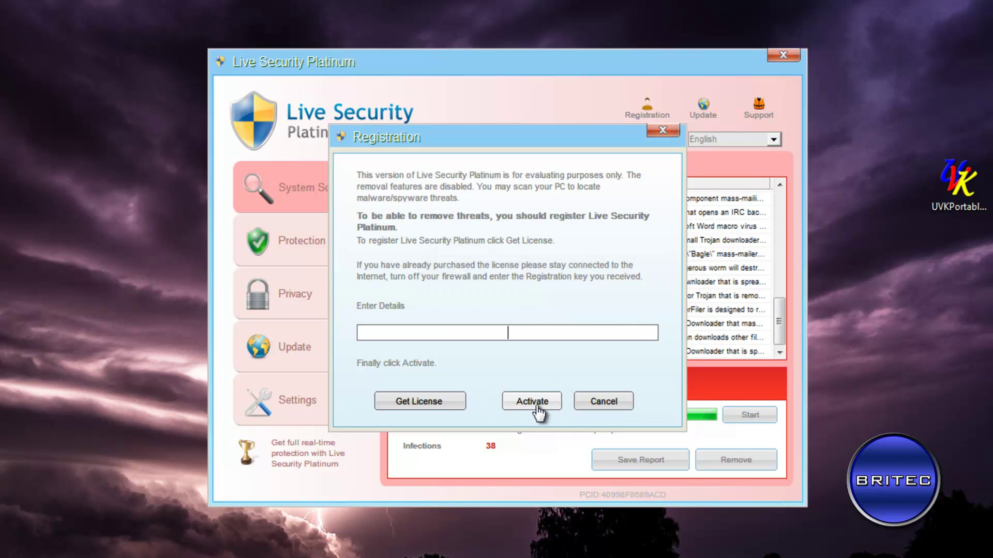
pyautogui.click(604, 406)
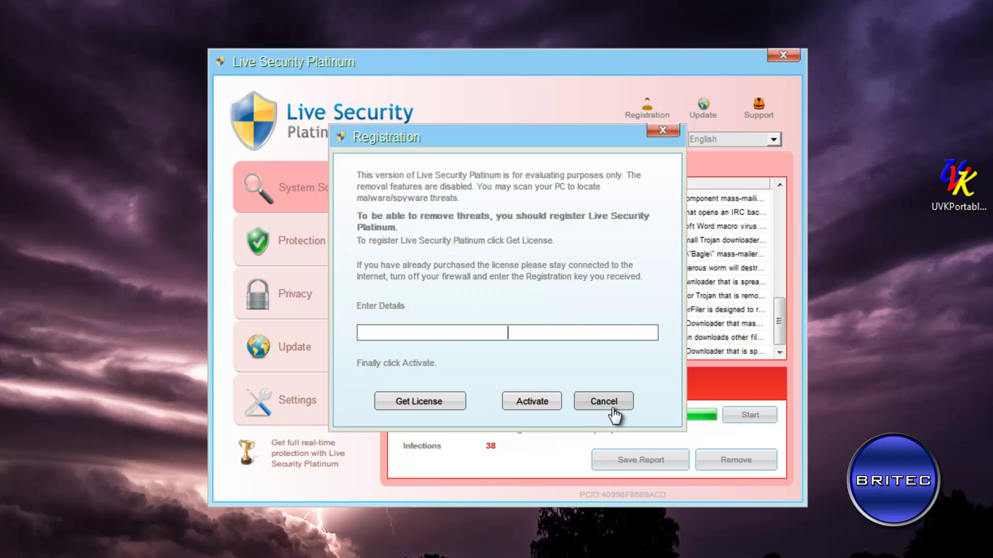
pyautogui.click(438, 310)
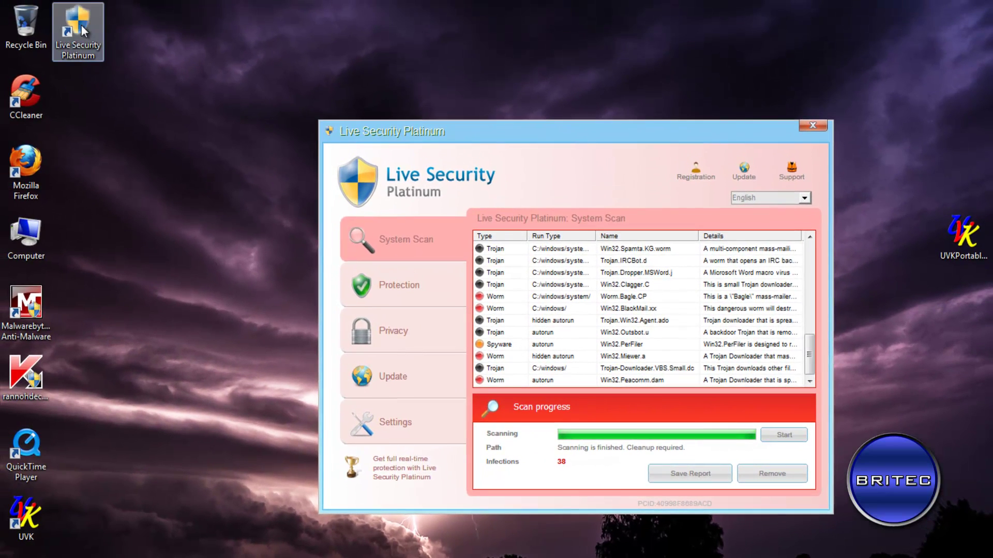
# Step: Inspect the full Target path in the Live Security Platinum desktop shortcut's properties, and close them without changes
pyautogui.rightClick(82, 25)
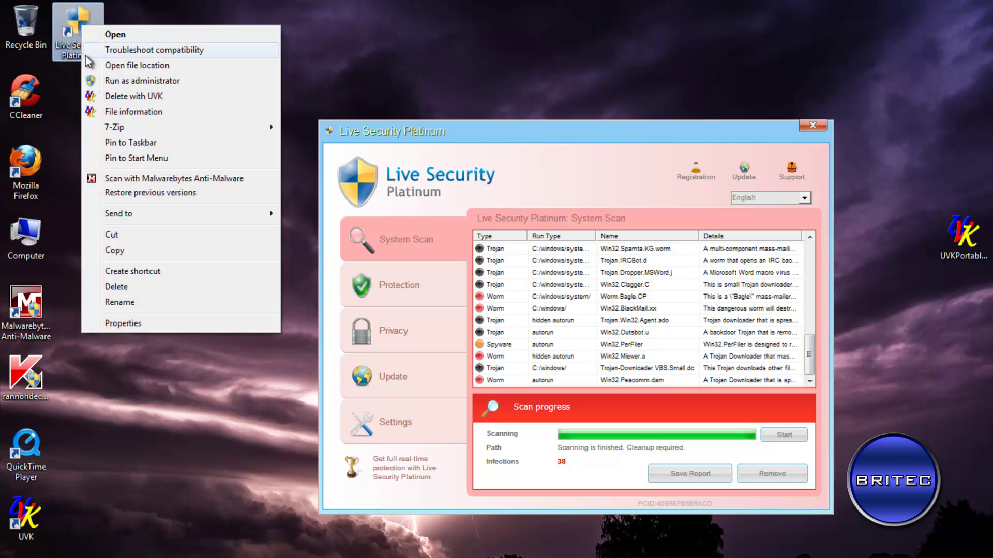
pyautogui.click(135, 324)
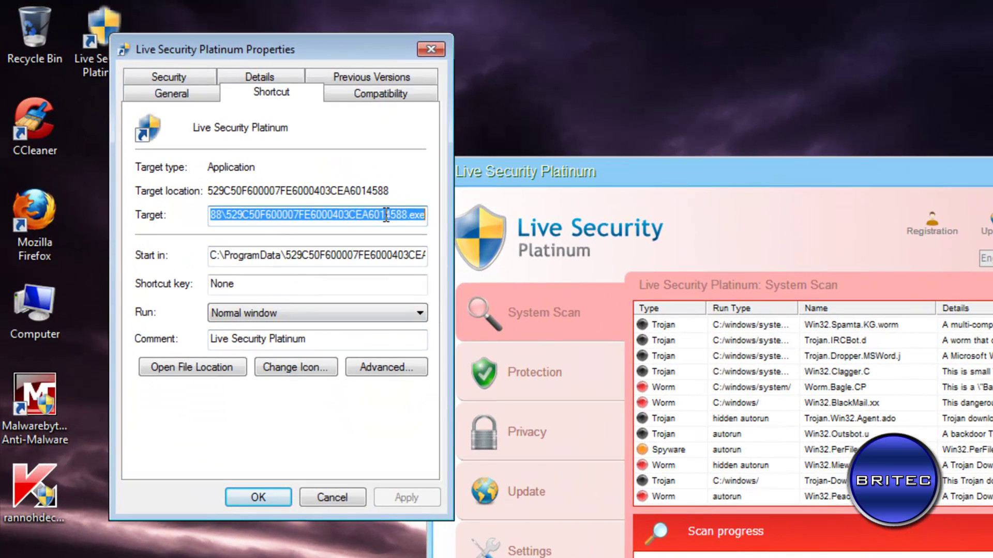
pyautogui.moveTo(386, 215); pyautogui.dragTo(489, 221)
pyautogui.click(294, 217)
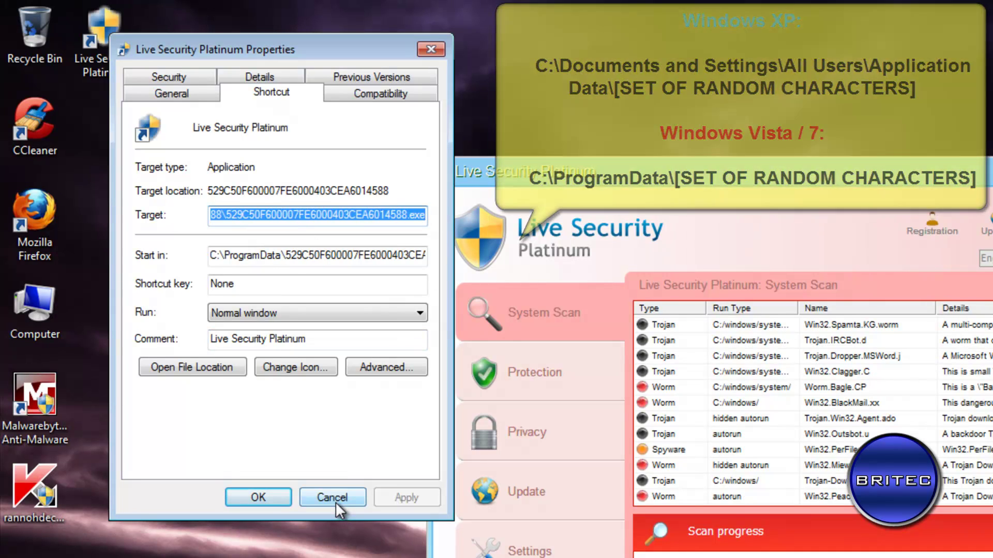
pyautogui.click(333, 500)
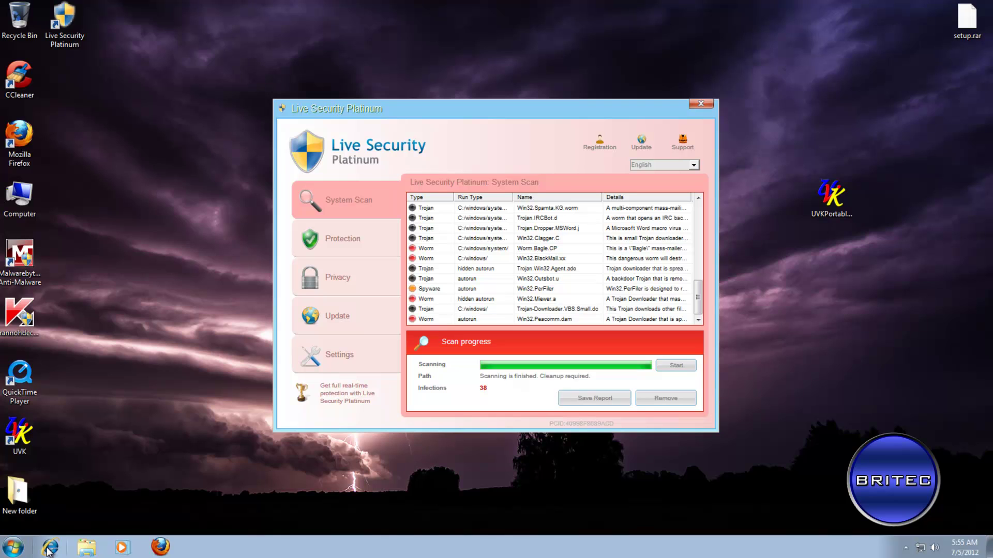
# Step: Open Internet Explorer, decline making it the default browser, and cancel the MSN region prompt
pyautogui.click(50, 549)
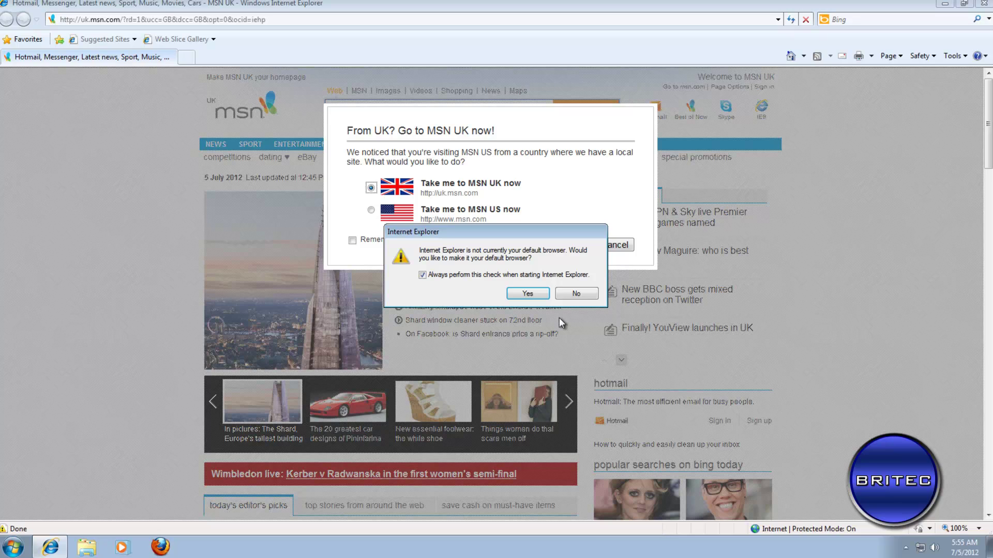
pyautogui.click(576, 294)
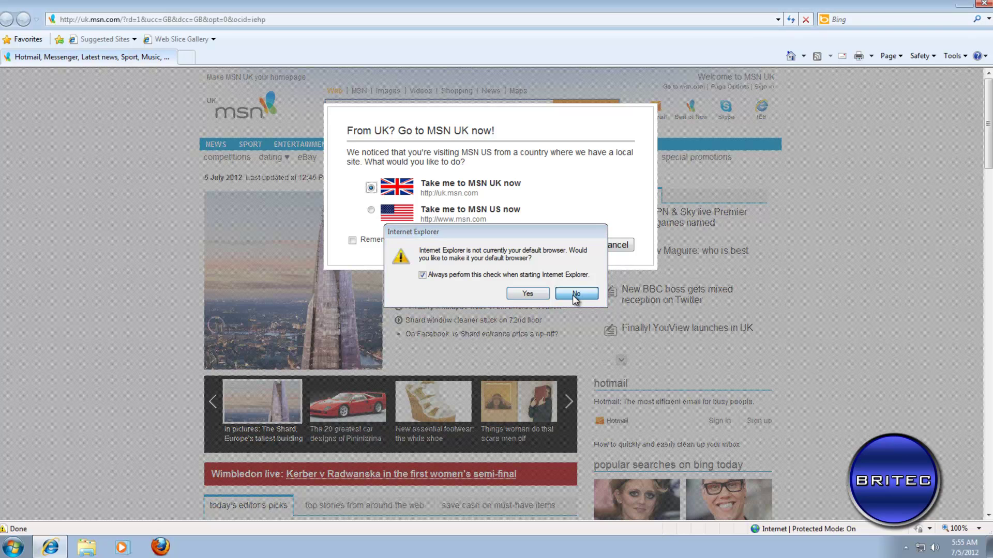
pyautogui.click(575, 246)
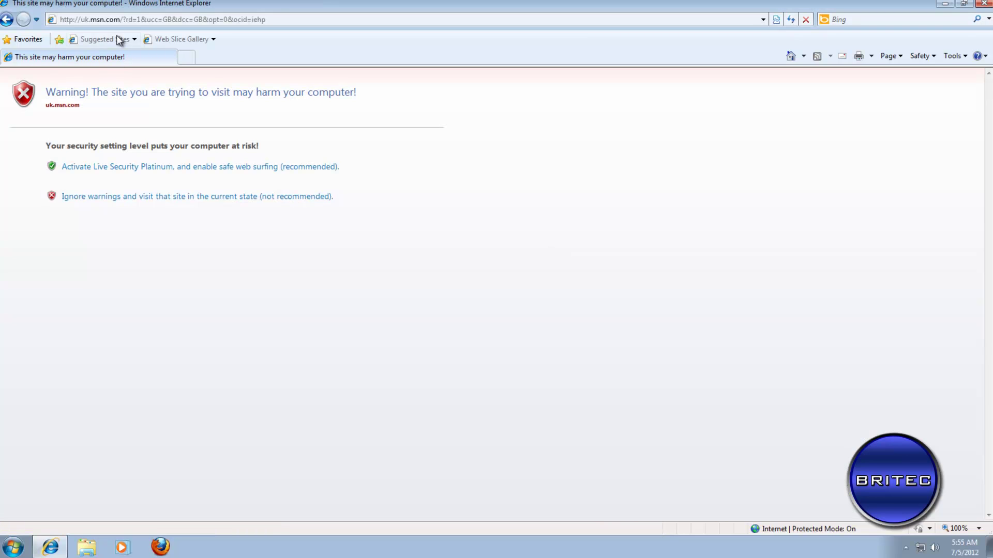
pyautogui.click(122, 21)
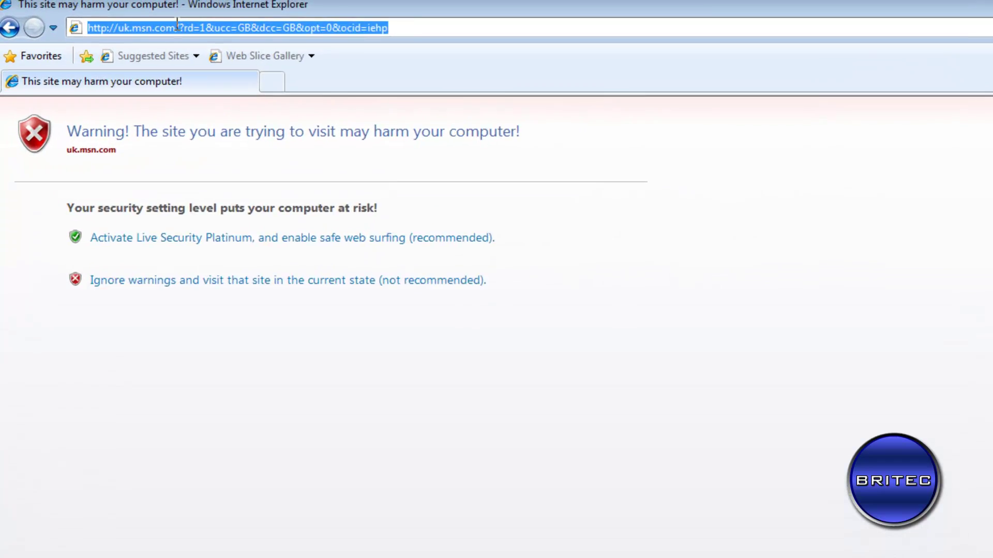
pyautogui.moveTo(509, 34); pyautogui.dragTo(147, 39)
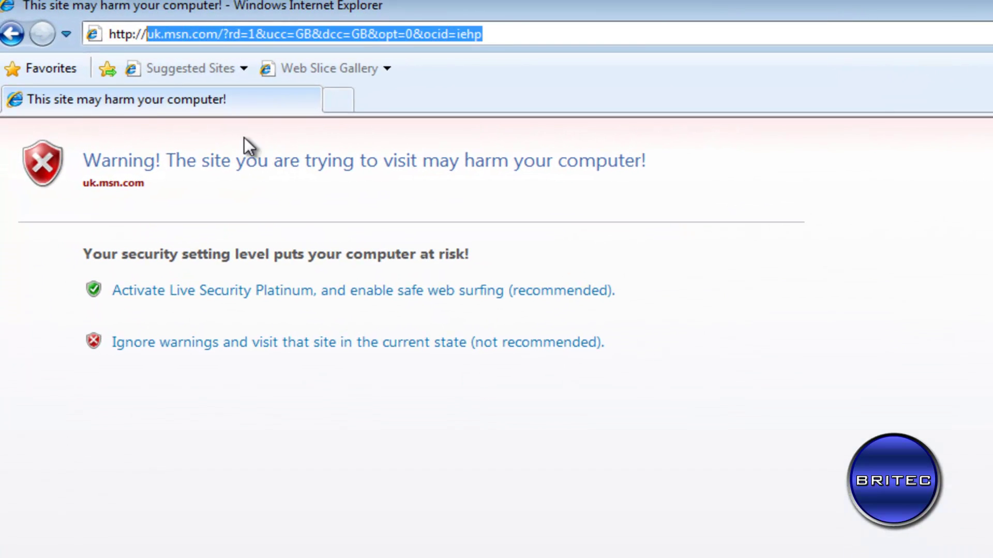
pyautogui.write('li')
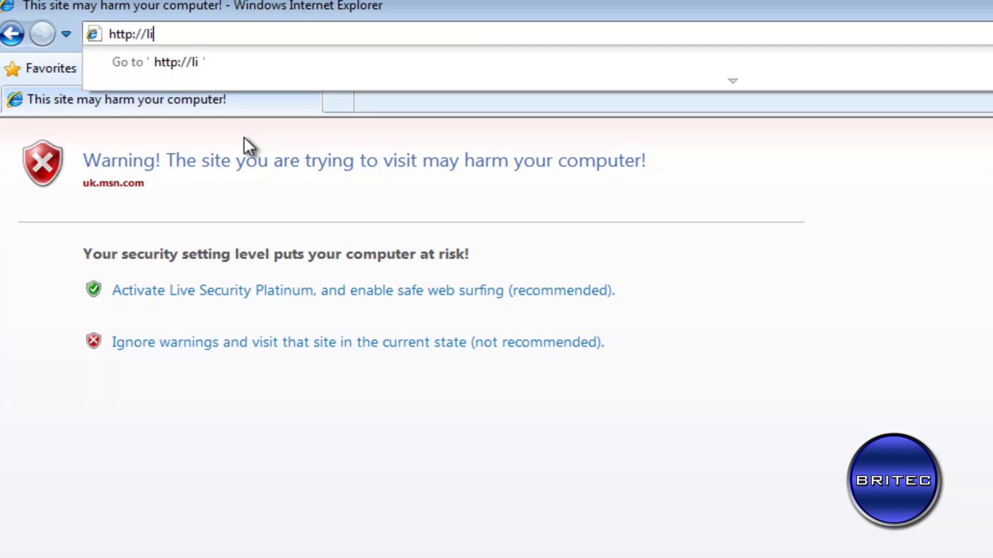
pyautogui.write('ve.sy')
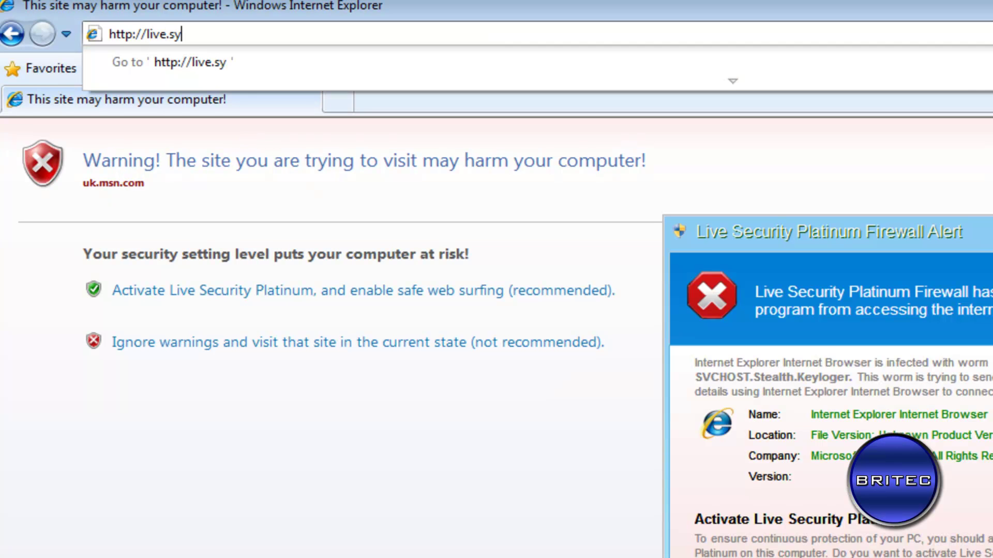
pyautogui.write('sinter')
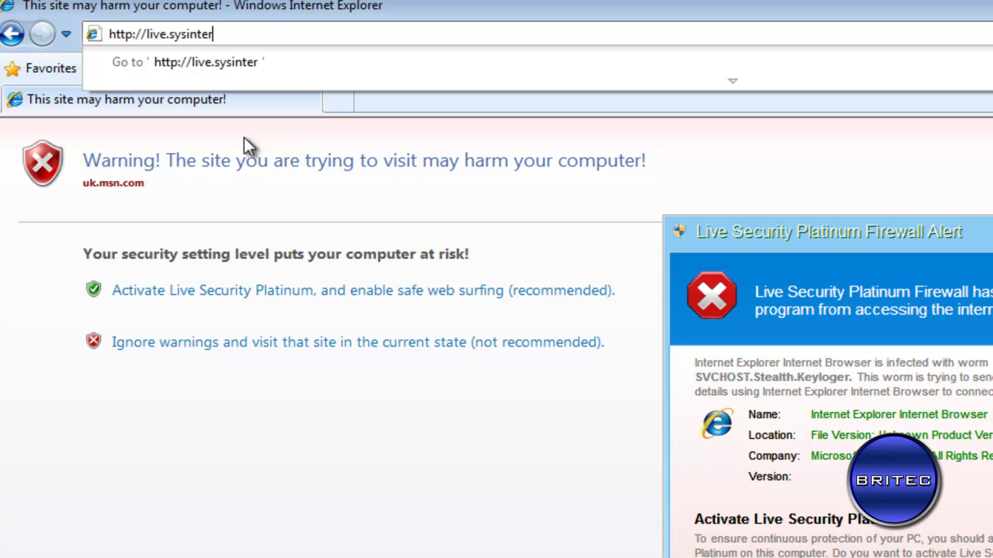
pyautogui.write('nals.com/p')
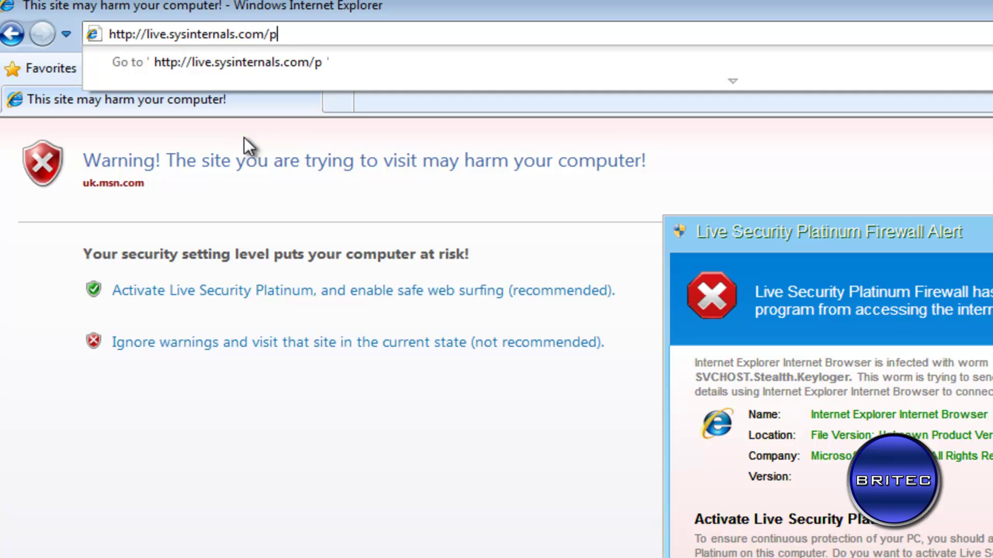
pyautogui.write('rocexp.exe')
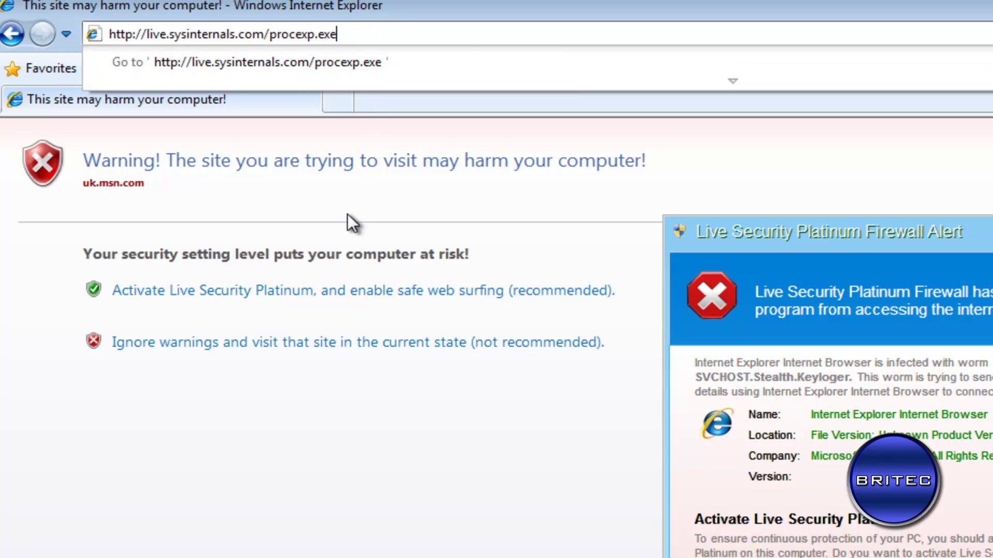
pyautogui.press('Return')
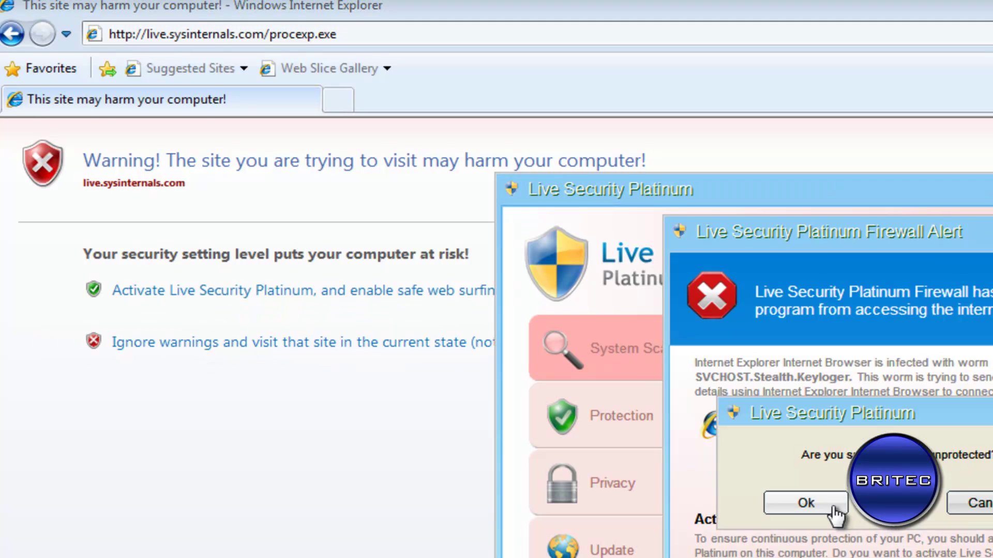
# Step: Confirm continuing unprotected in the rogue firewall alert, and ignore the site warning to visit live.sysinternals.com
pyautogui.click(767, 506)
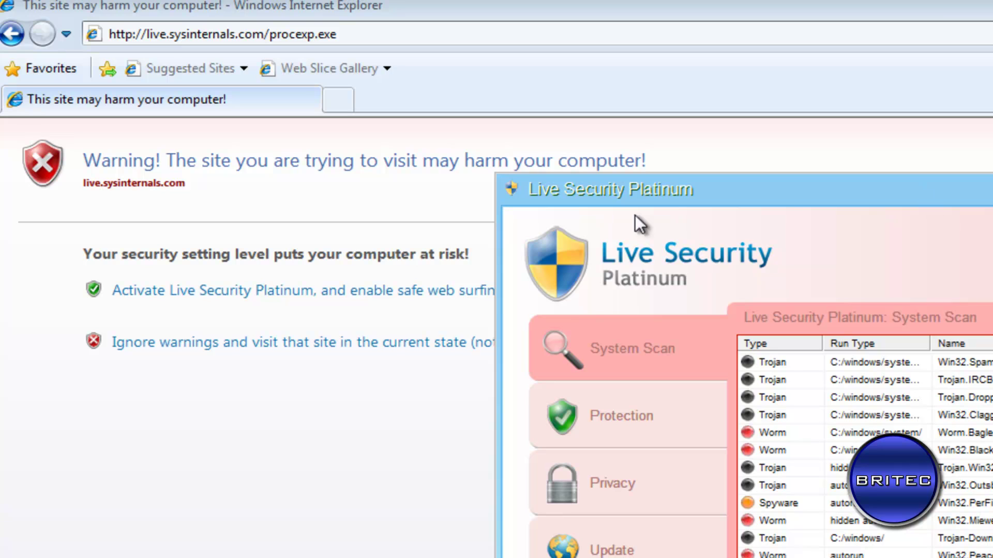
pyautogui.click(352, 350)
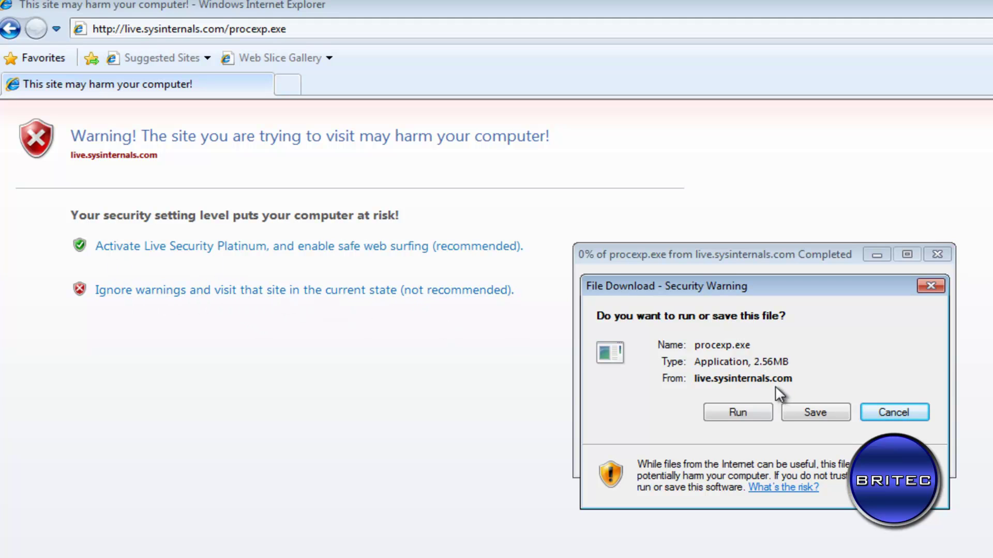
# Step: Save procexp.exe to the Desktop, and close the finished download dialog and the browser
pyautogui.click(810, 412)
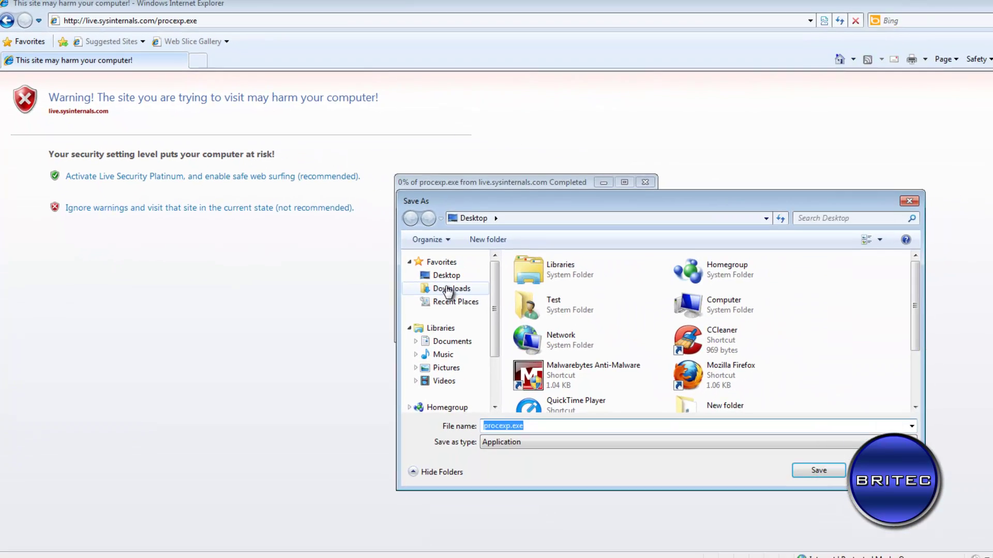
pyautogui.click(447, 290)
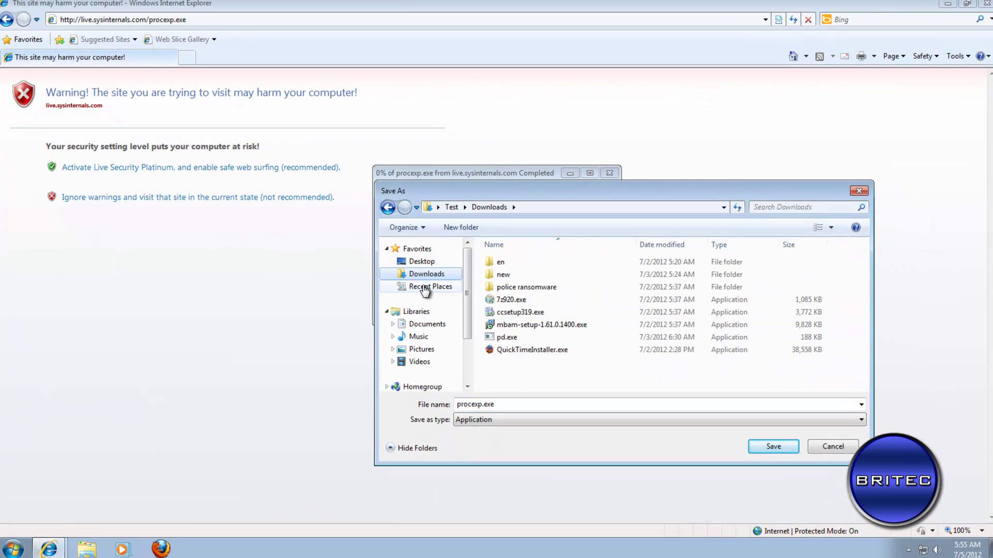
pyautogui.click(450, 275)
pyautogui.click(759, 447)
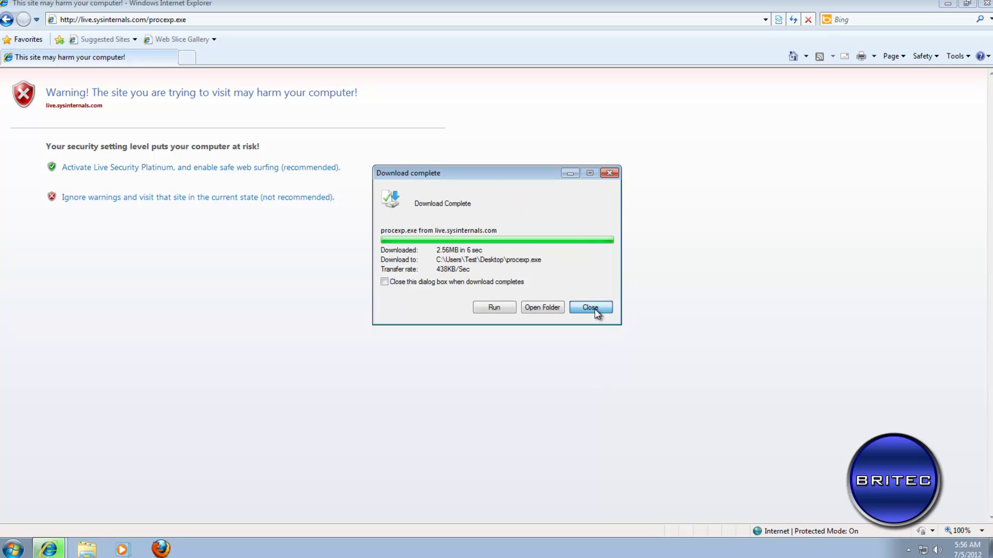
pyautogui.click(591, 309)
pyautogui.click(987, 3)
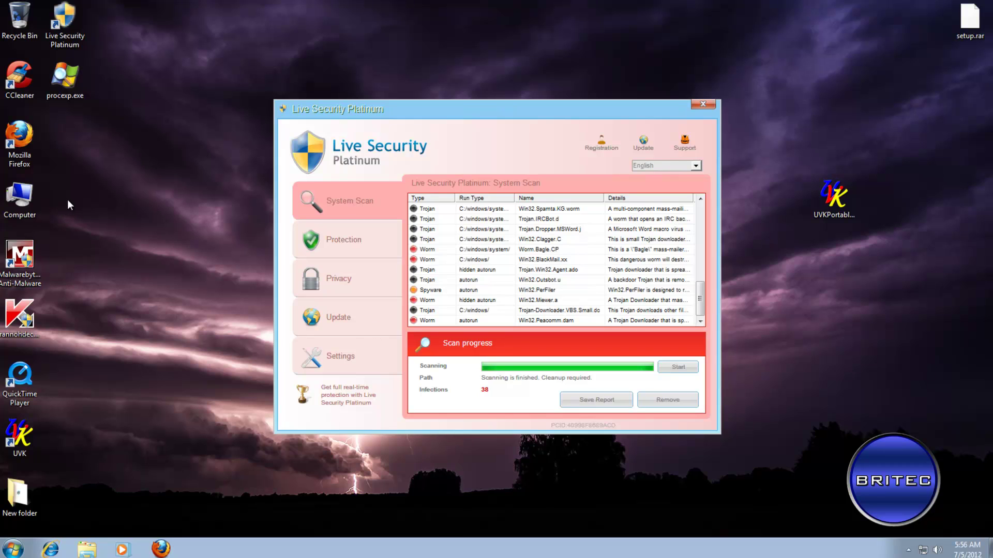
# Step: Move procexp.exe to an empty area of the desktop and try to run it past the security warning
pyautogui.moveTo(68, 80); pyautogui.dragTo(158, 261)
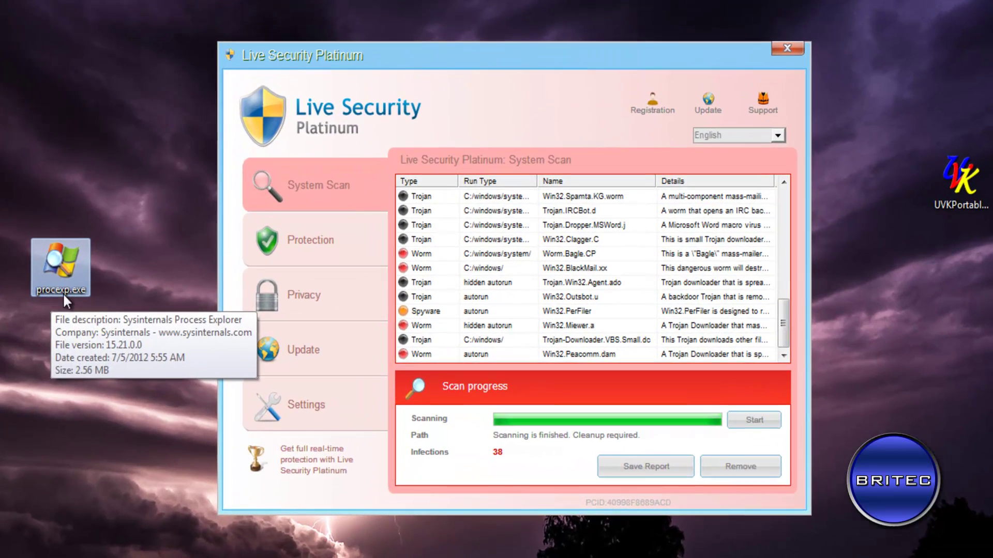
pyautogui.doubleClick(54, 271)
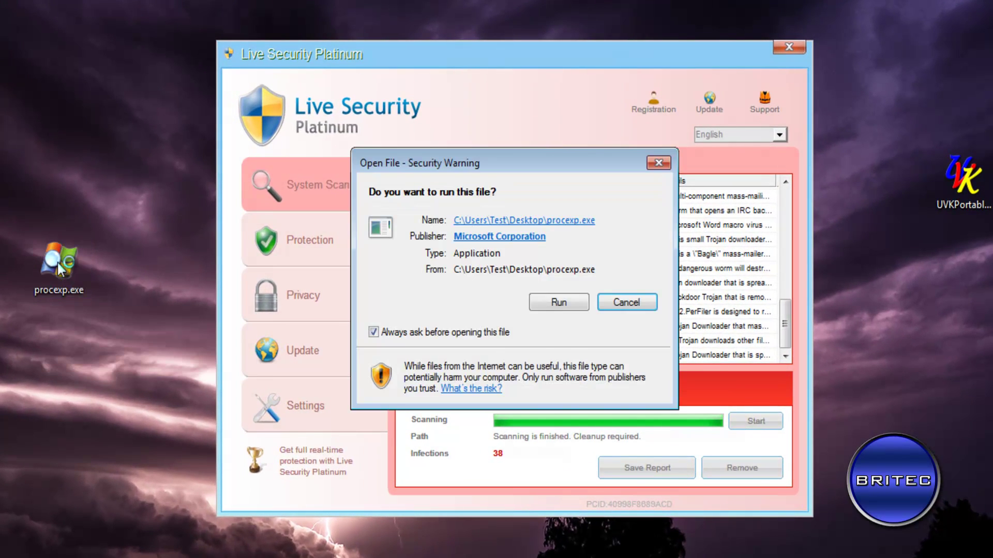
pyautogui.click(549, 305)
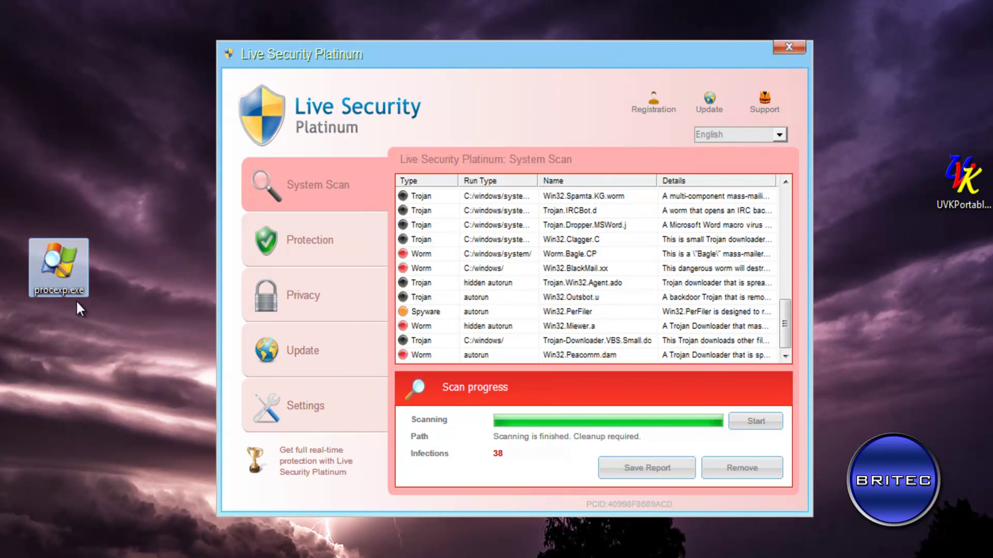
# Step: Rename procexp.exe on the desktop to iexplore.exe
pyautogui.rightClick(51, 285)
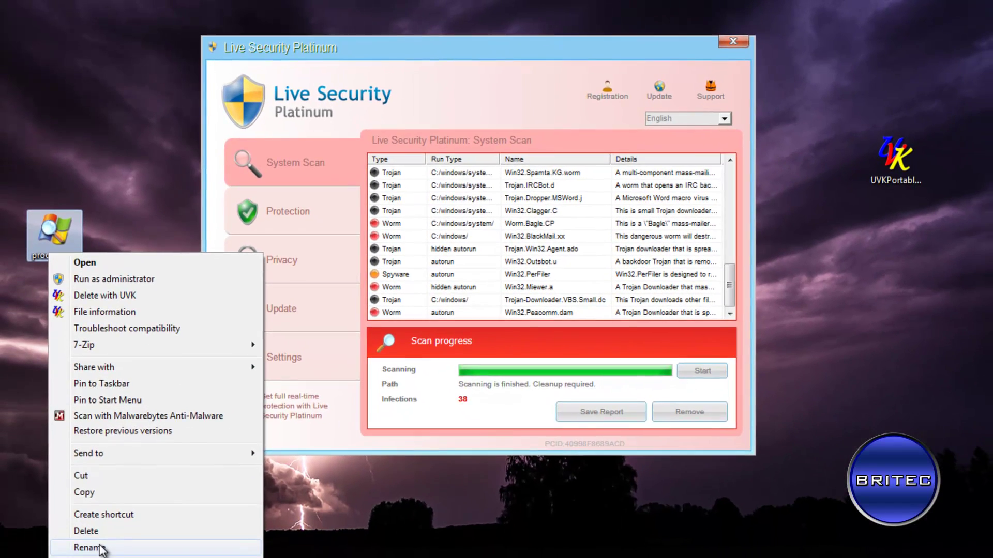
pyautogui.click(100, 547)
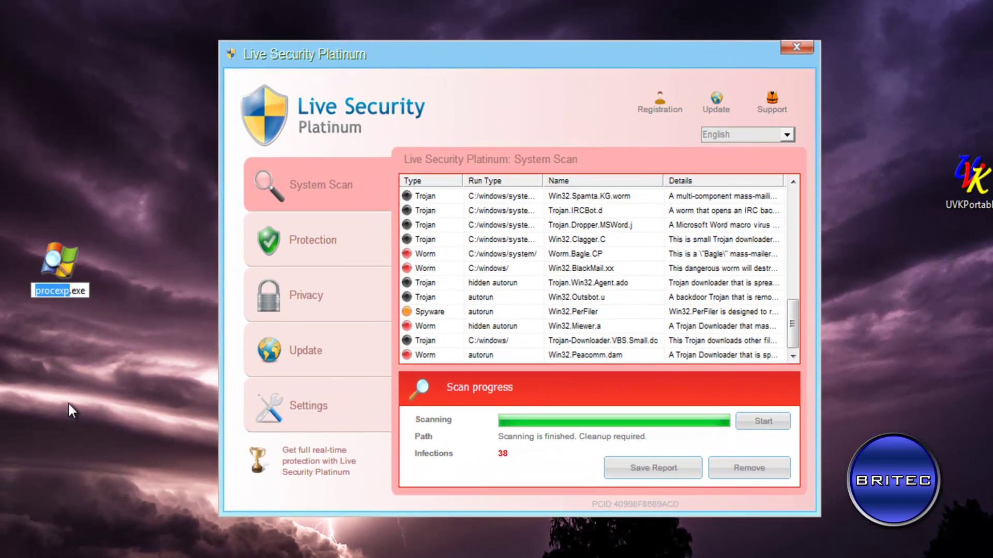
pyautogui.write('iexplor')
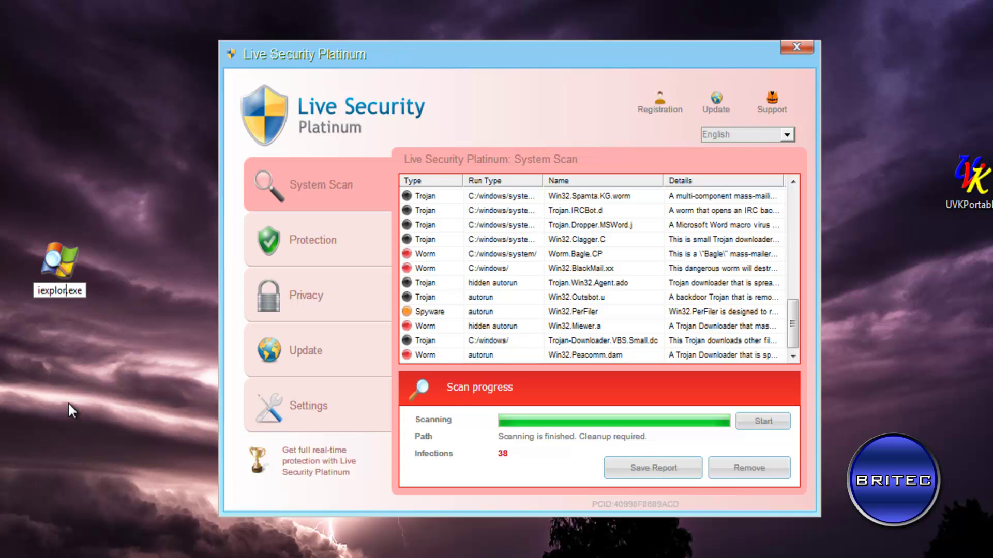
pyautogui.write('e')
pyautogui.press('Return')
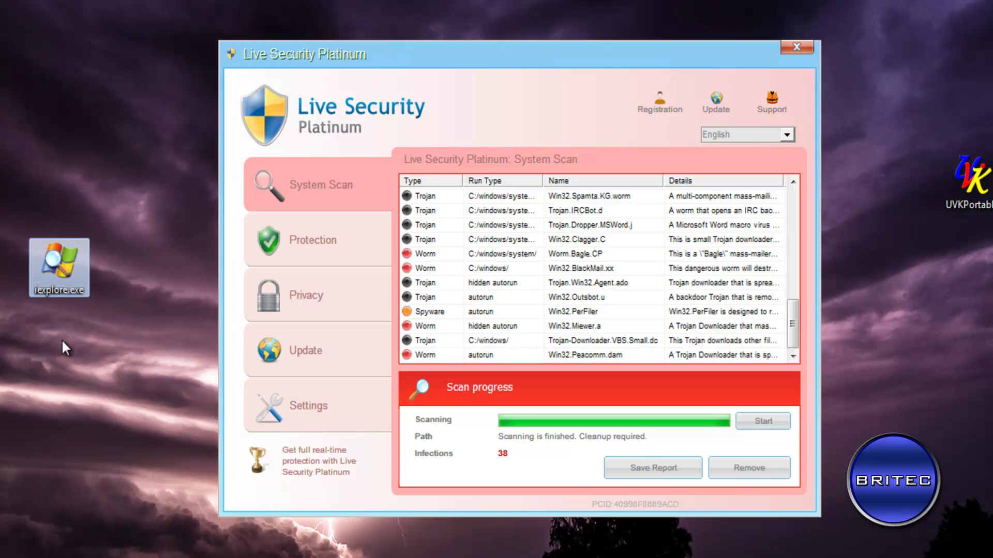
# Step: Open Computer's folder view options, toggle Hide extensions for known file types, and cancel the changes
pyautogui.moveTo(74, 294)
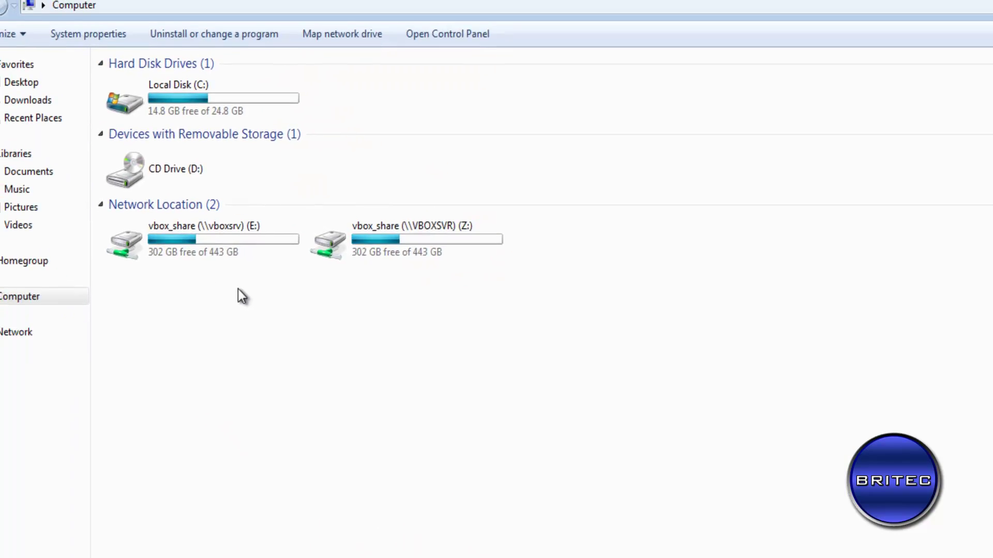
pyautogui.click(29, 35)
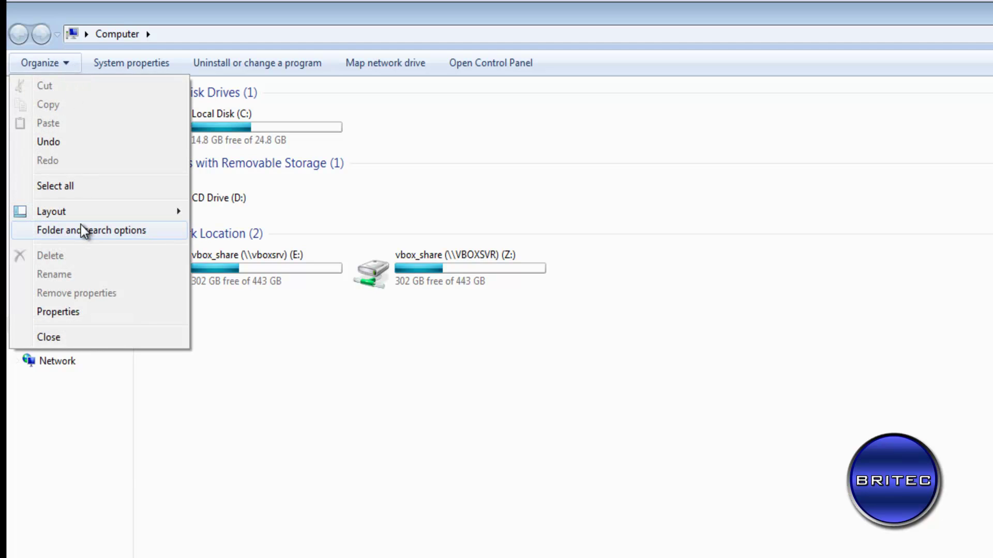
pyautogui.click(81, 230)
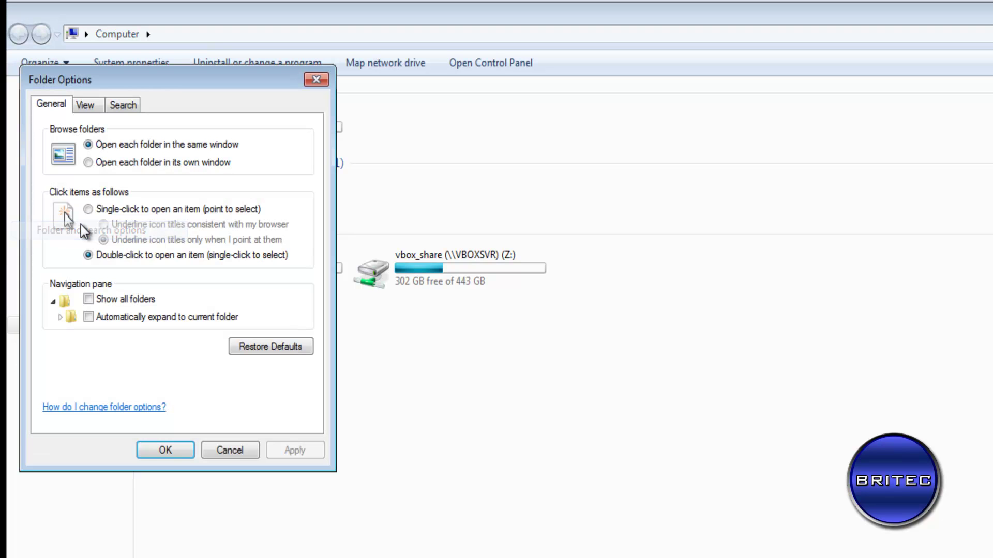
pyautogui.click(85, 106)
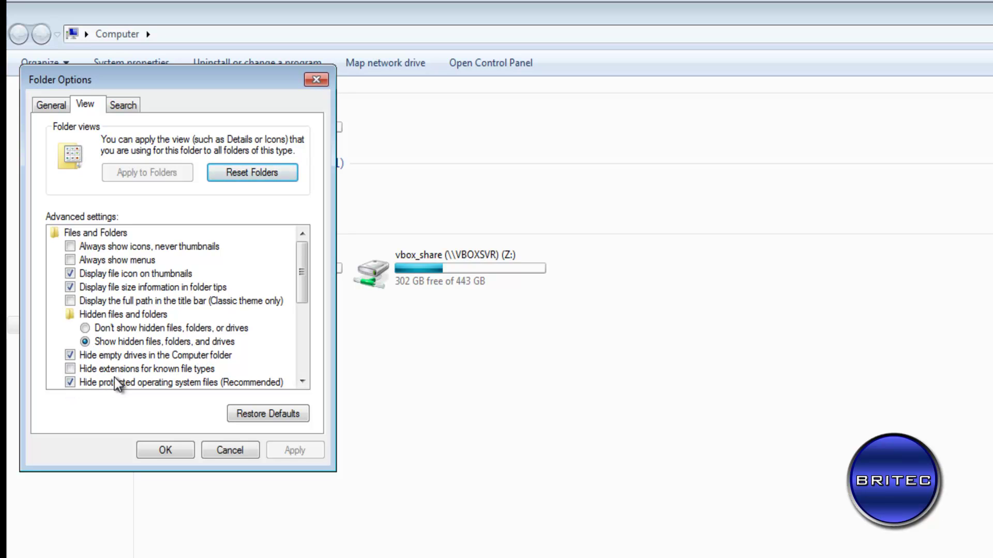
pyautogui.click(70, 369)
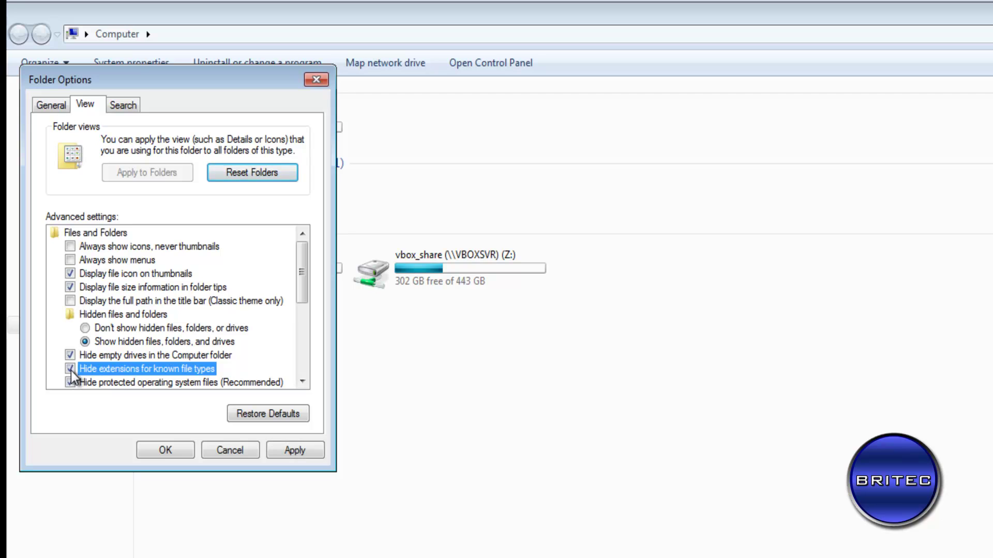
pyautogui.click(214, 453)
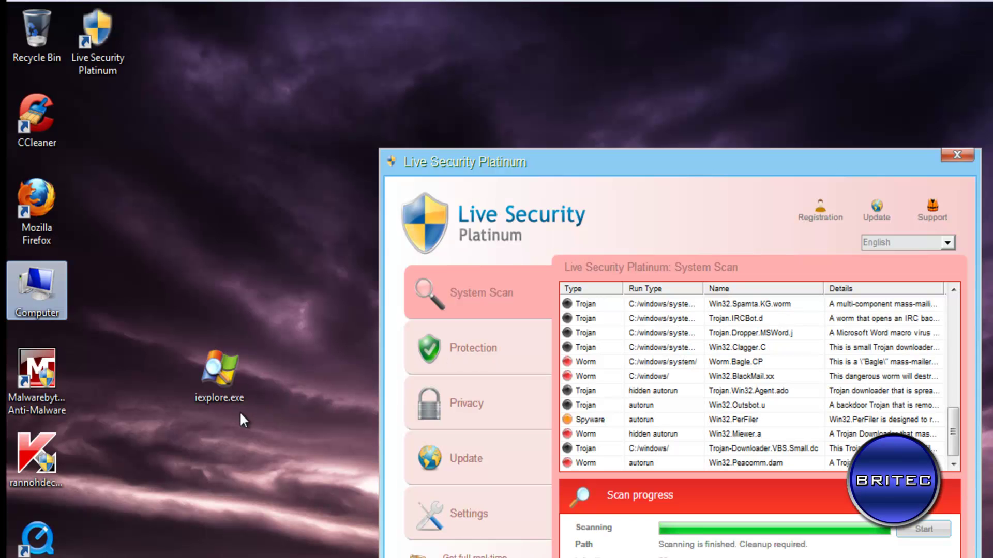
# Step: Run iexplore.exe from the desktop past the security warning, and move the Process Explorer window to uncover the desktop icons
pyautogui.doubleClick(216, 370)
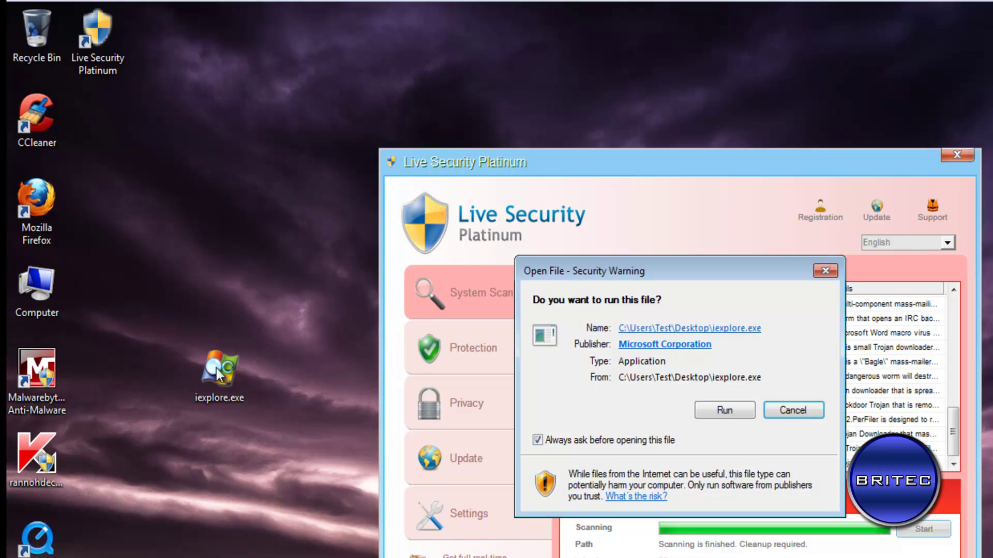
pyautogui.click(722, 412)
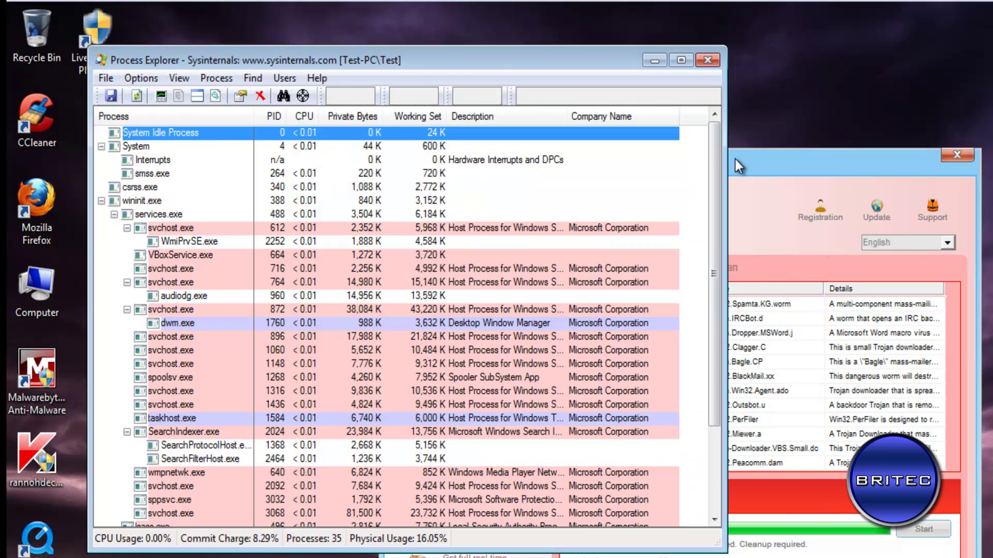
pyautogui.moveTo(485, 63); pyautogui.dragTo(656, 67)
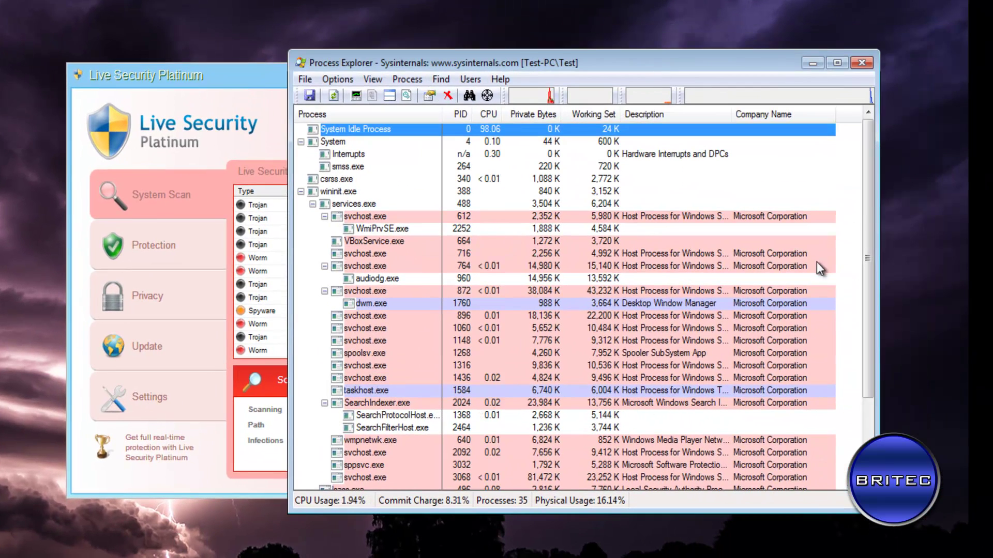
# Step: Kill the rogue process 529C50F600007FE6000403CEA6014588.exe under explorer.exe, confirm, and close Process Explorer
pyautogui.moveTo(870, 219); pyautogui.dragTo(877, 321)
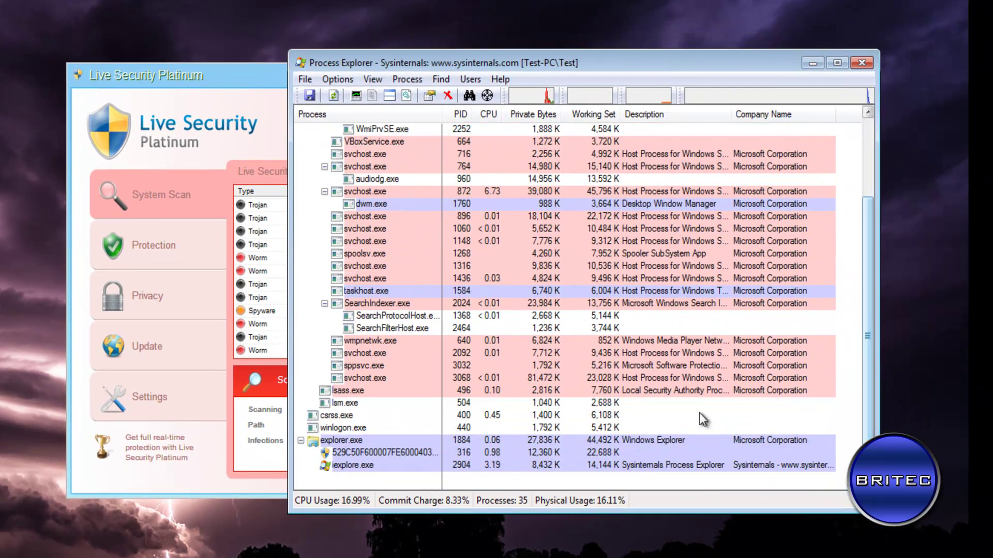
pyautogui.click(386, 451)
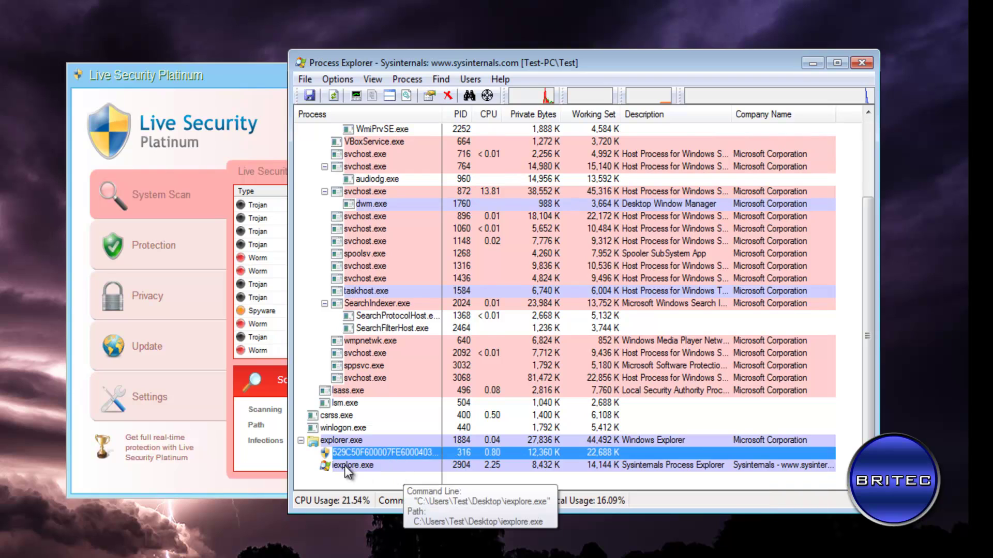
pyautogui.rightClick(390, 452)
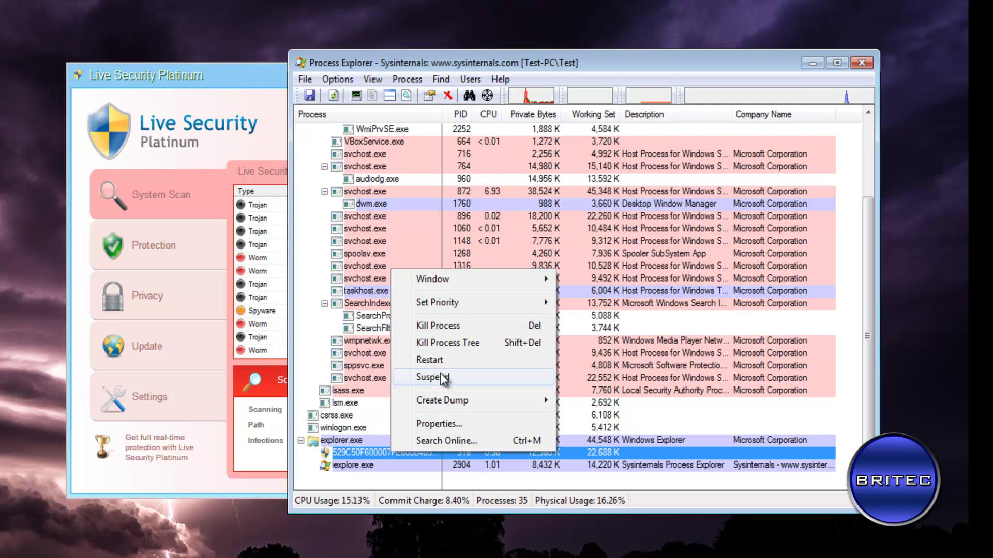
pyautogui.click(445, 331)
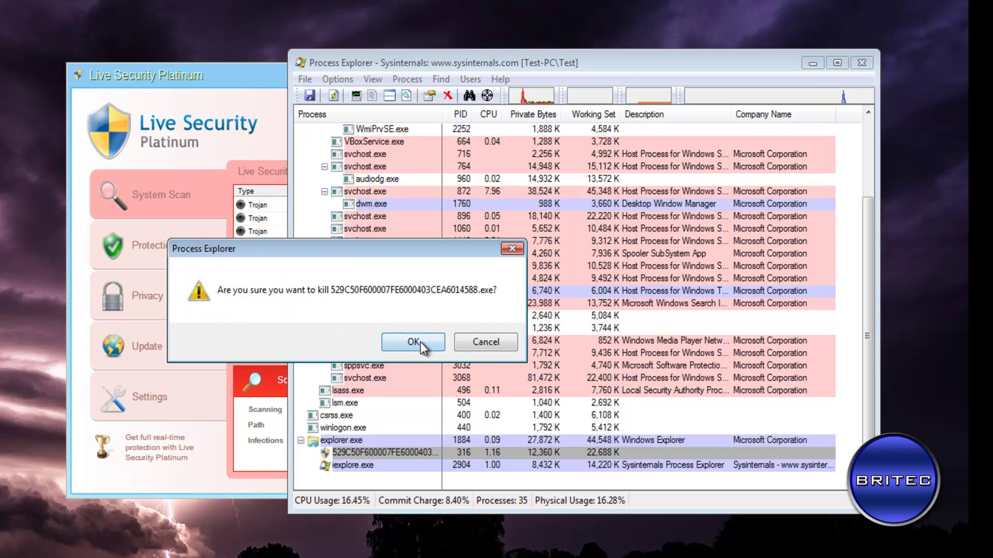
pyautogui.click(418, 342)
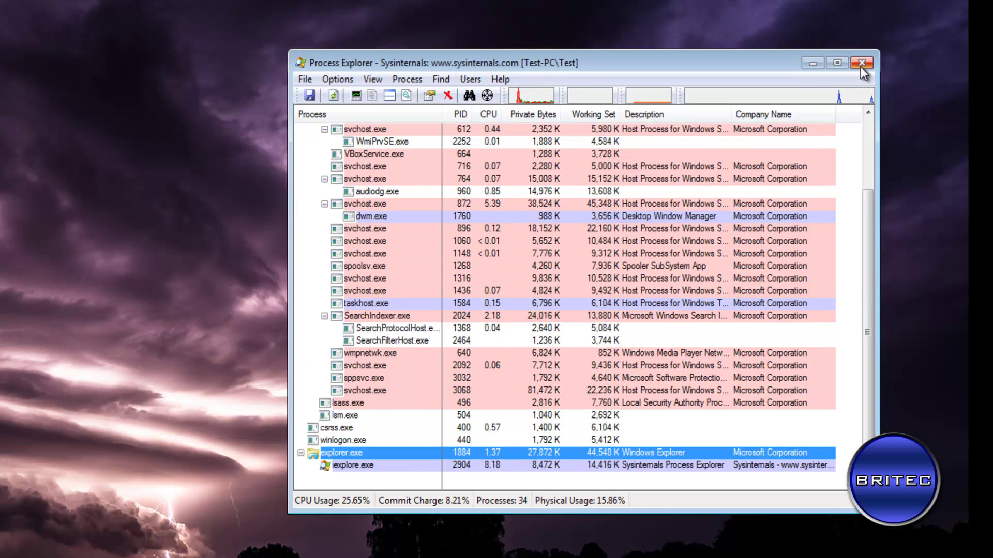
pyautogui.click(861, 63)
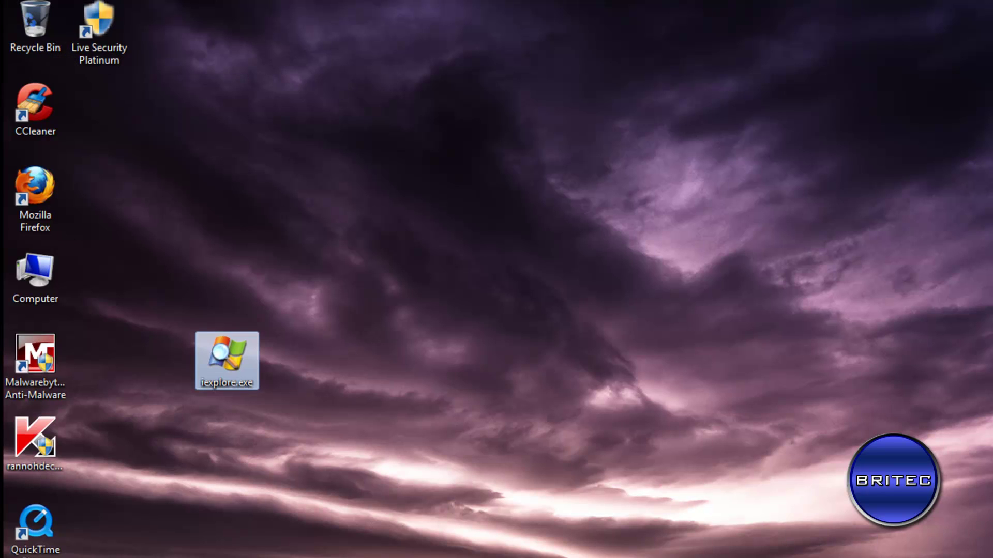
# Step: Browse to C:\ProgramData, inspect the contents of the 529C50F600007FE6000403CEA6014588 folder, and return to ProgramData
pyautogui.press('super')
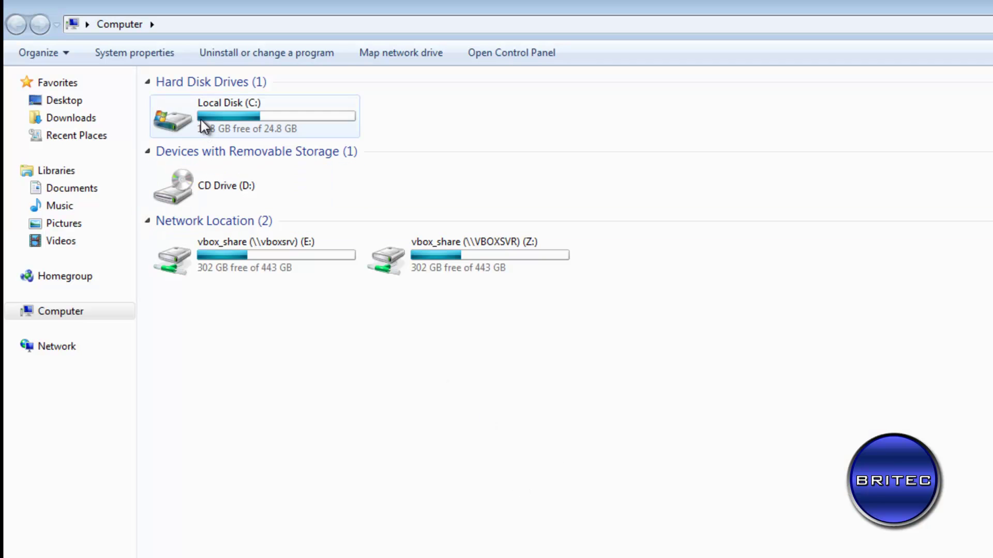
pyautogui.doubleClick(201, 119)
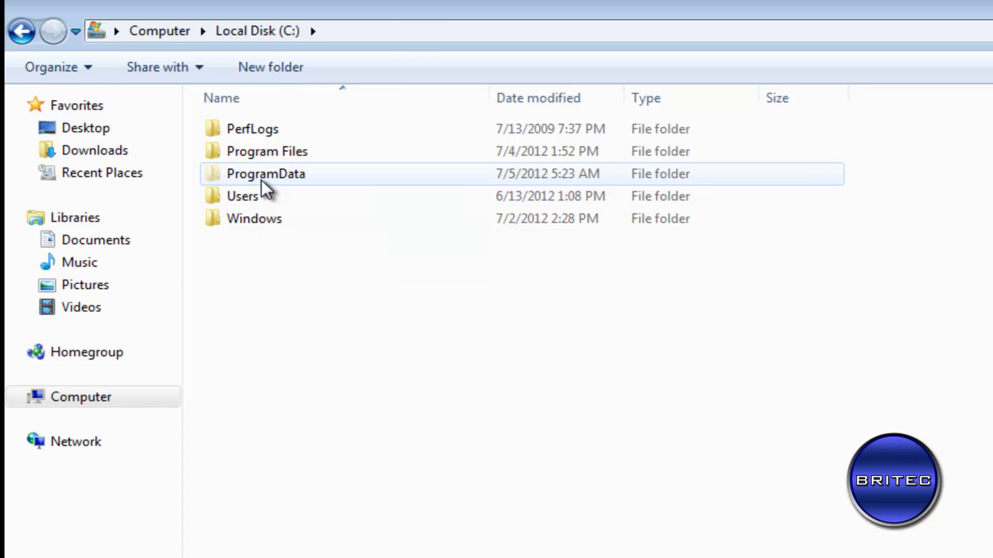
pyautogui.doubleClick(261, 179)
pyautogui.doubleClick(309, 128)
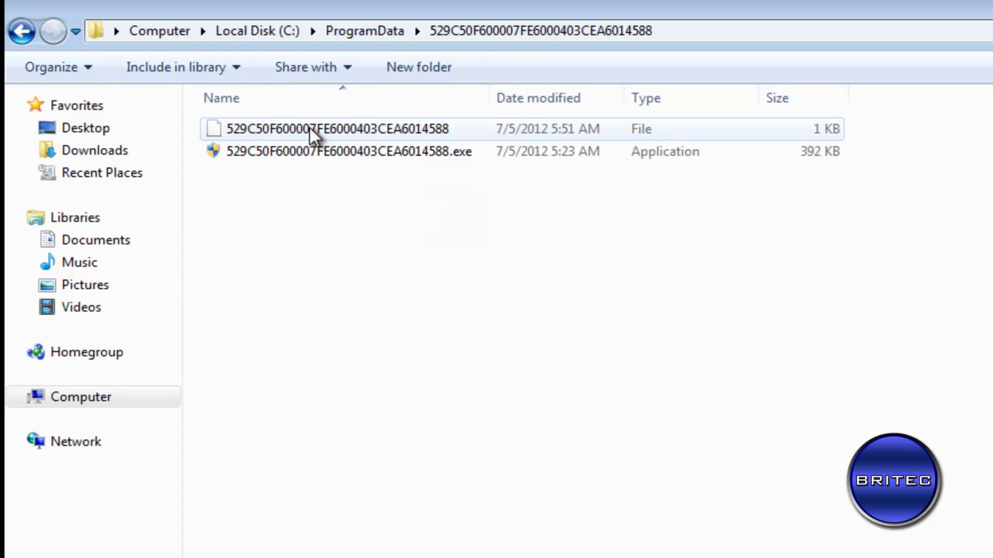
pyautogui.click(23, 32)
# Step: Delete the 529C50F600007FE6000403CEA6014588 folder from ProgramData, confirm the deletion, and close the Explorer window
pyautogui.rightClick(284, 136)
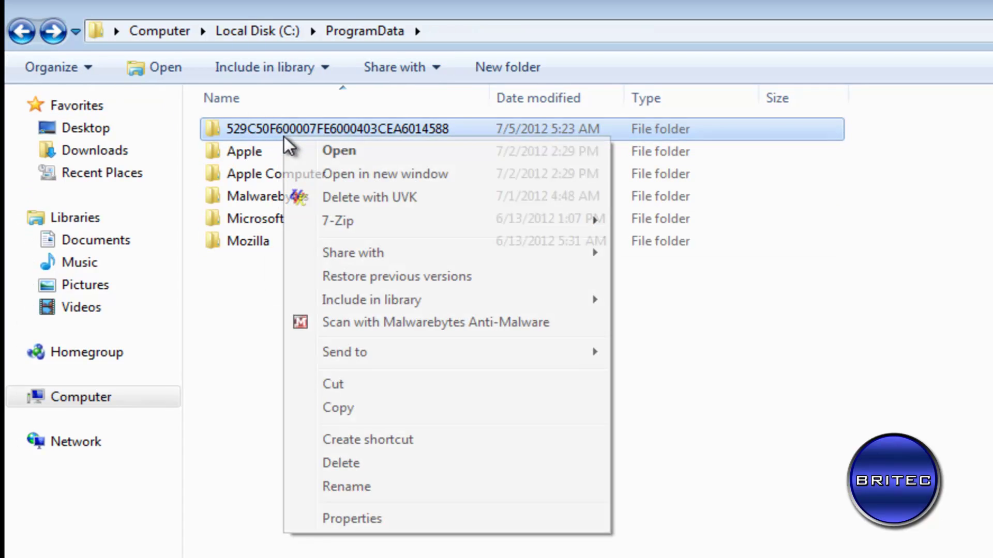
pyautogui.click(354, 468)
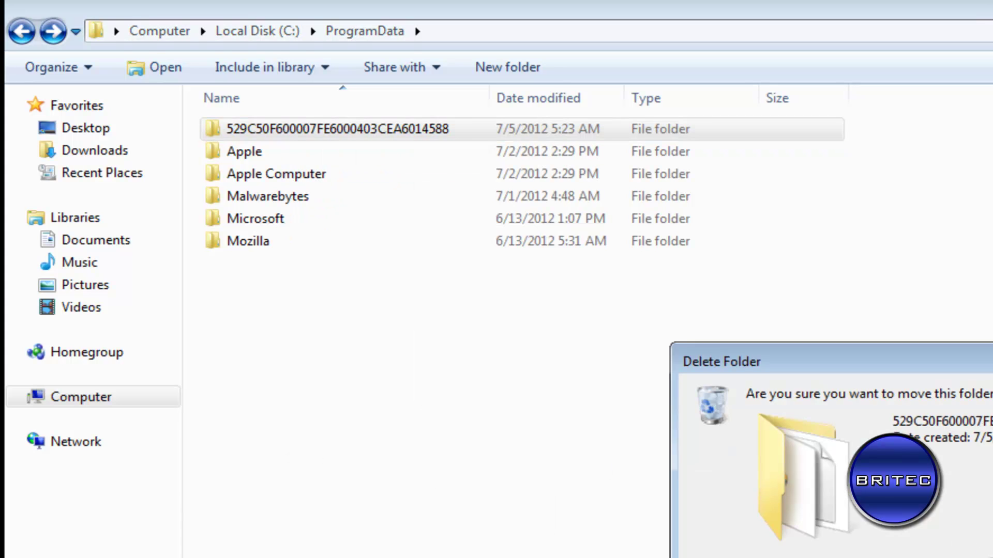
pyautogui.press('Return')
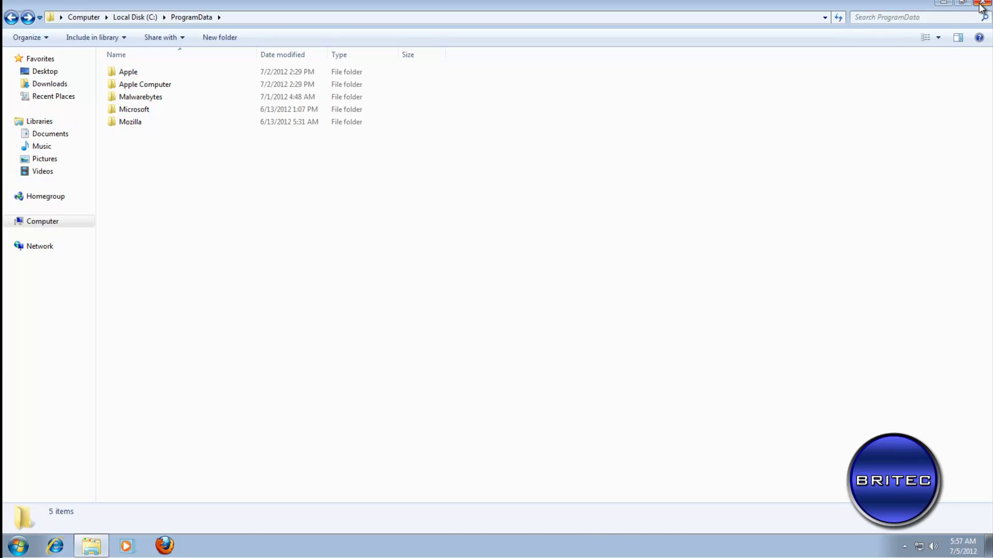
pyautogui.click(981, 4)
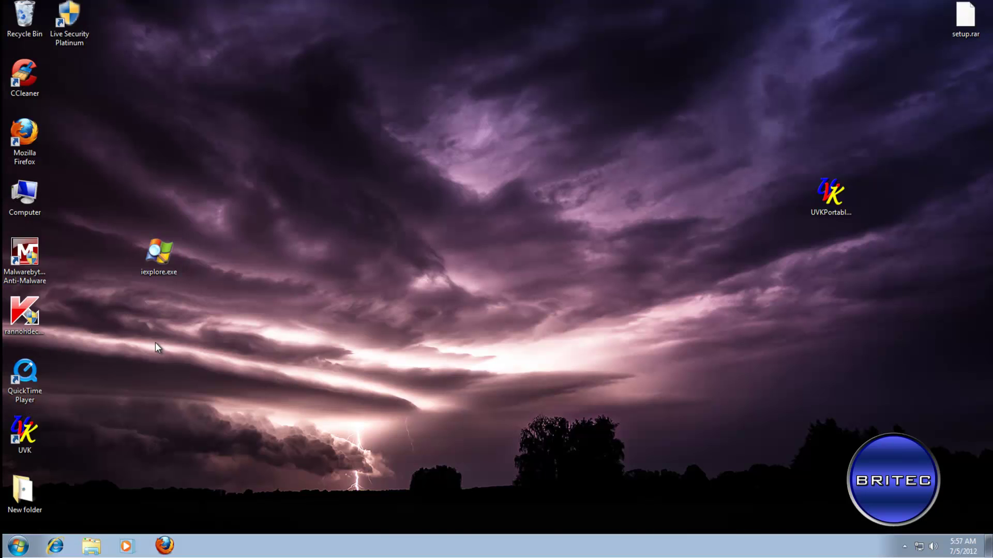
# Step: Launch Malwarebytes Anti-Malware from the desktop and allow it to make changes to the computer
pyautogui.doubleClick(31, 259)
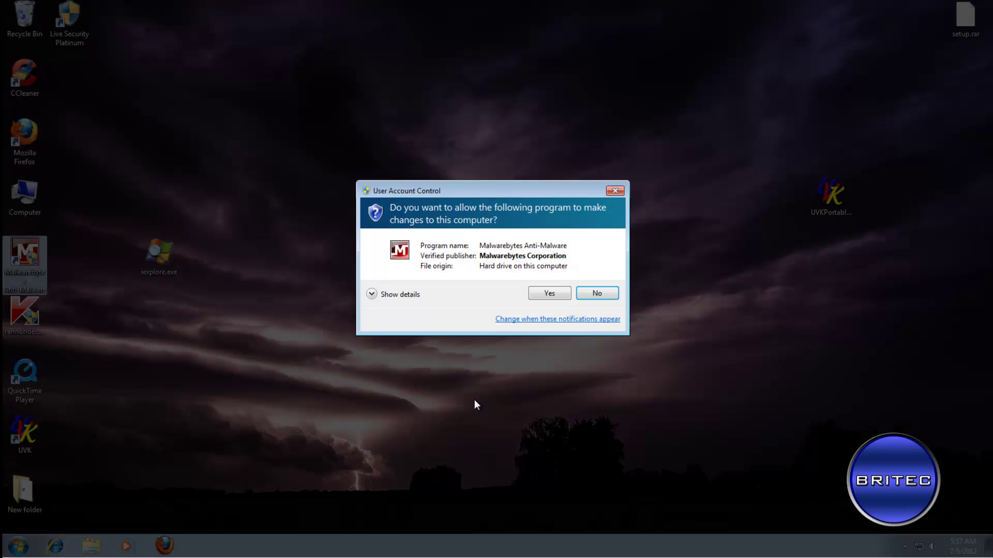
pyautogui.click(550, 294)
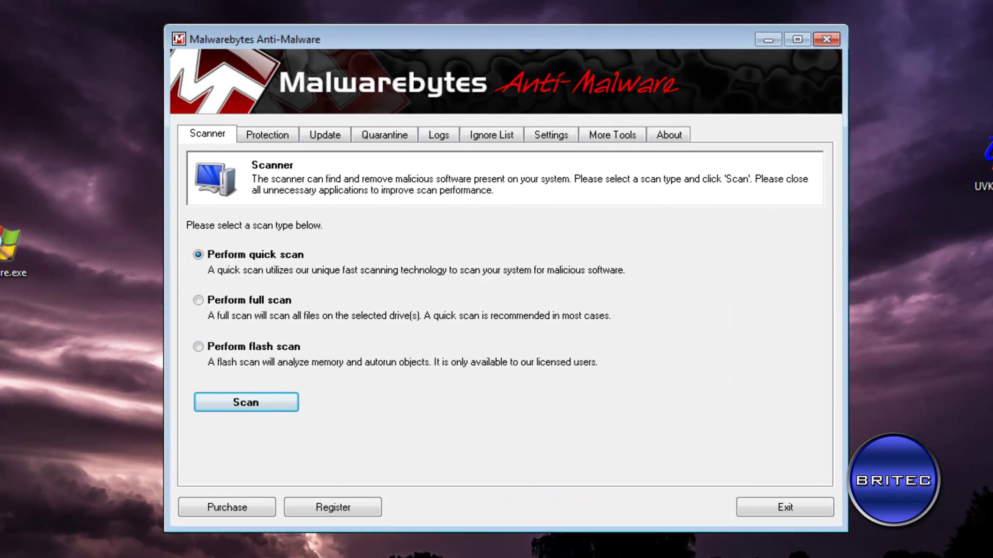
# Step: Delete the Live Security Platinum shortcut from the desktop and confirm the deletion
pyautogui.rightClick(0, 0)
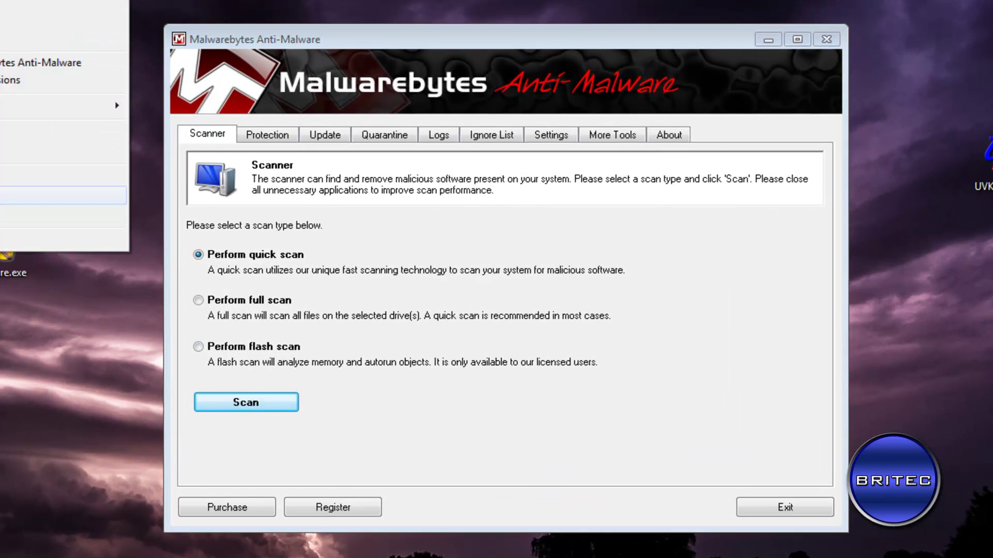
pyautogui.click(62, 214)
pyautogui.click(575, 340)
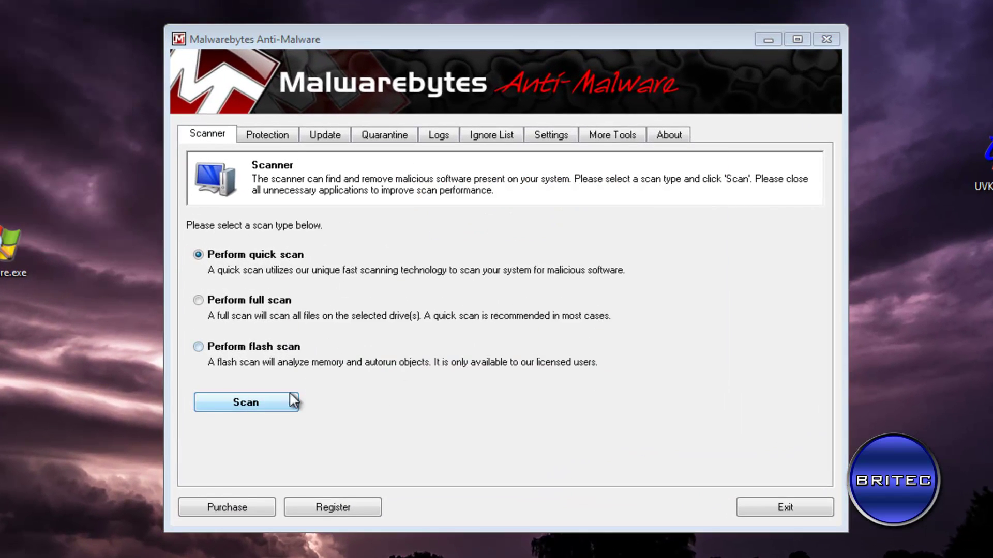
# Step: Update the Malwarebytes Anti-Malware database to the latest version
pyautogui.click(326, 135)
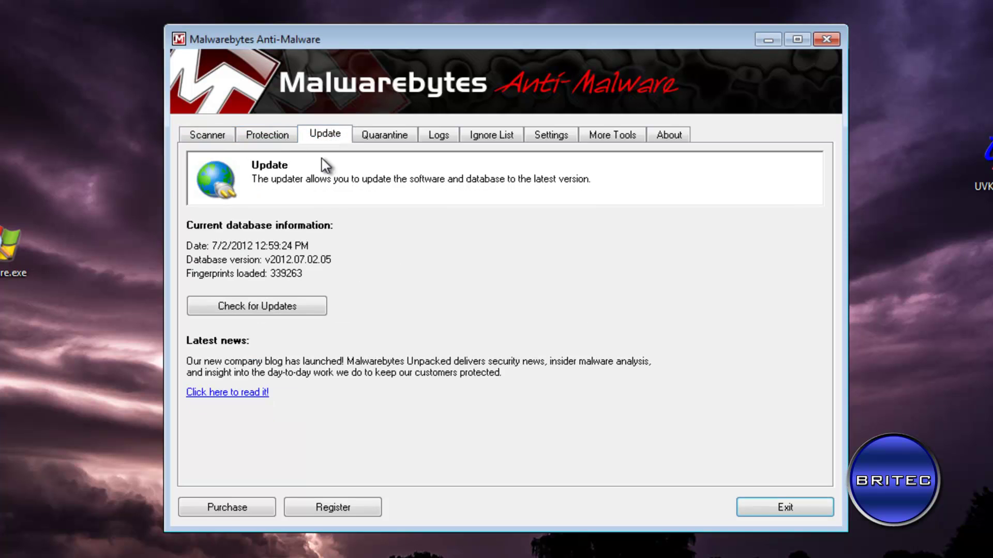
pyautogui.click(277, 308)
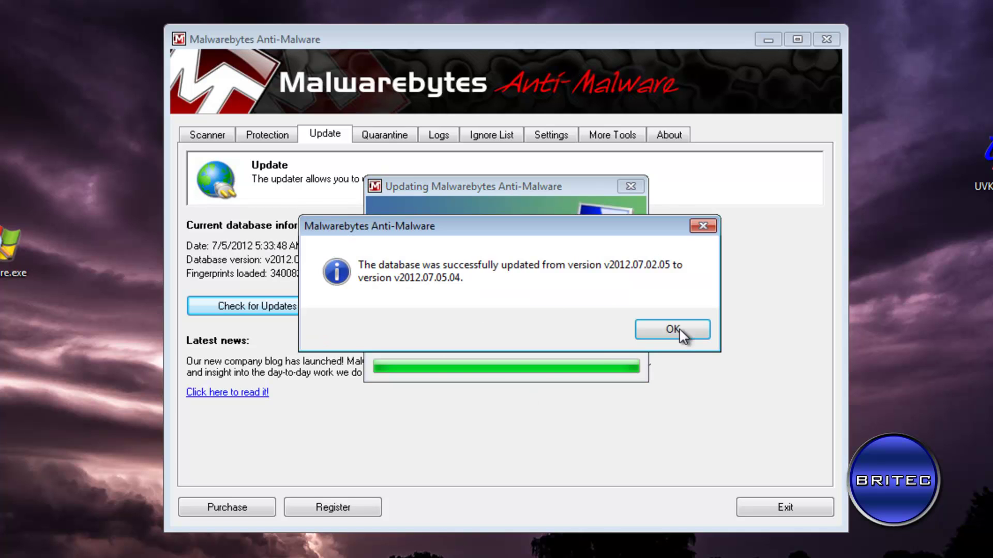
# Step: Run a quick scan with Malwarebytes Anti-Malware and display the detected objects
pyautogui.click(679, 332)
pyautogui.click(207, 135)
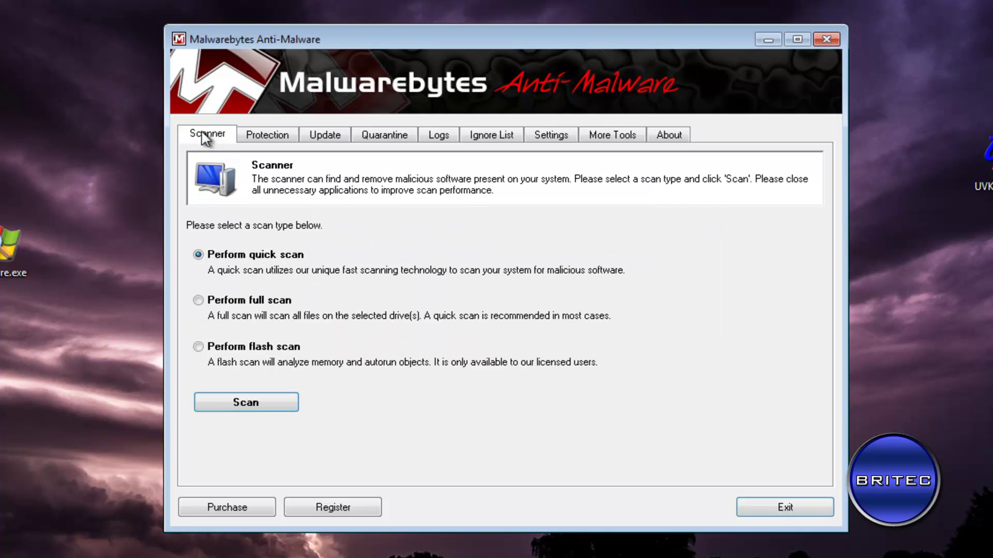
pyautogui.click(248, 402)
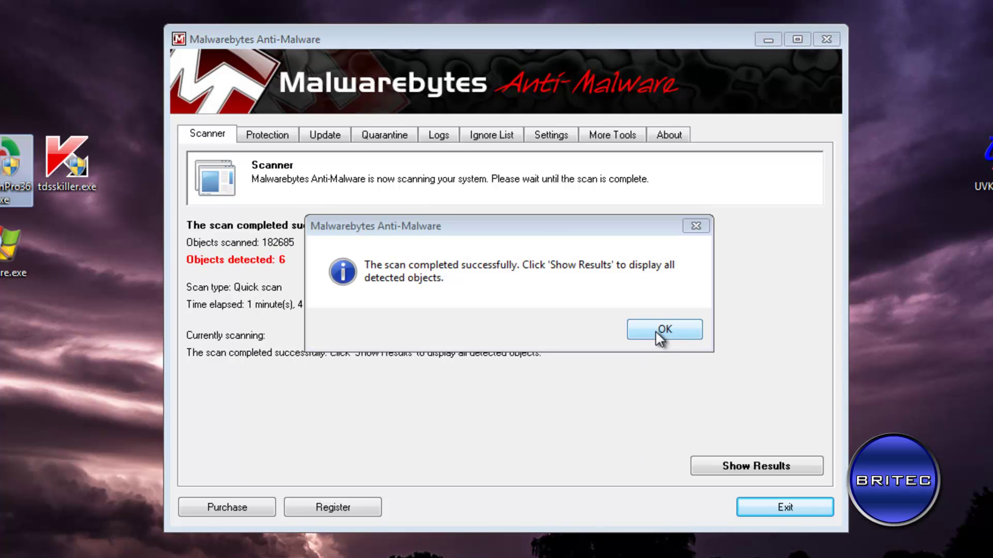
pyautogui.click(660, 337)
pyautogui.click(740, 468)
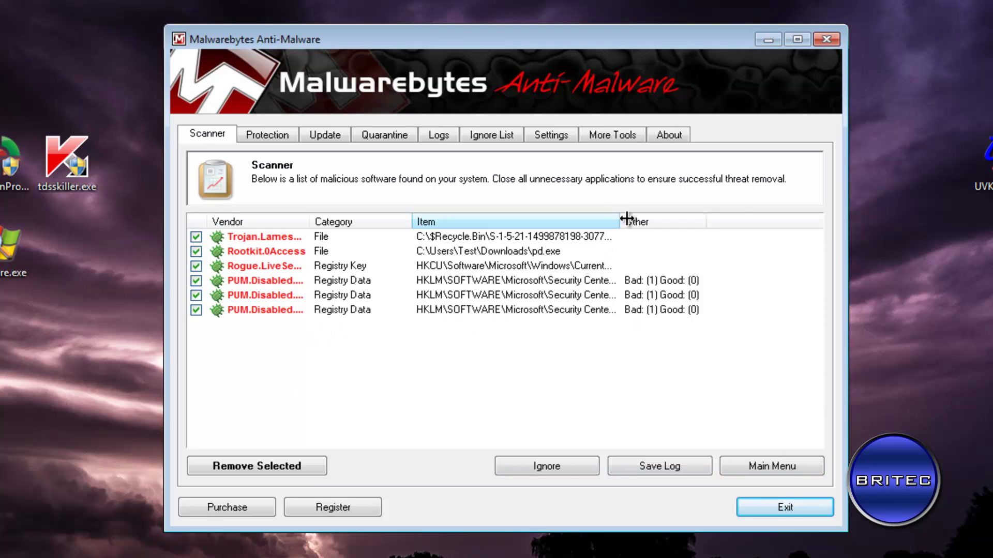
# Step: Widen the Item column, remove all detected threats, then close the log, decline the restart and exit Malwarebytes
pyautogui.moveTo(622, 220); pyautogui.dragTo(725, 222)
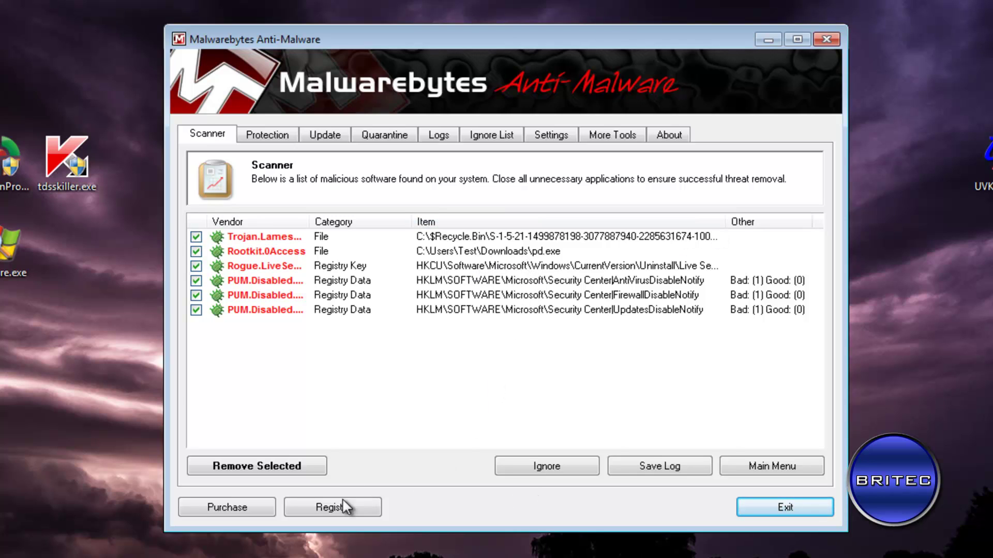
pyautogui.click(266, 466)
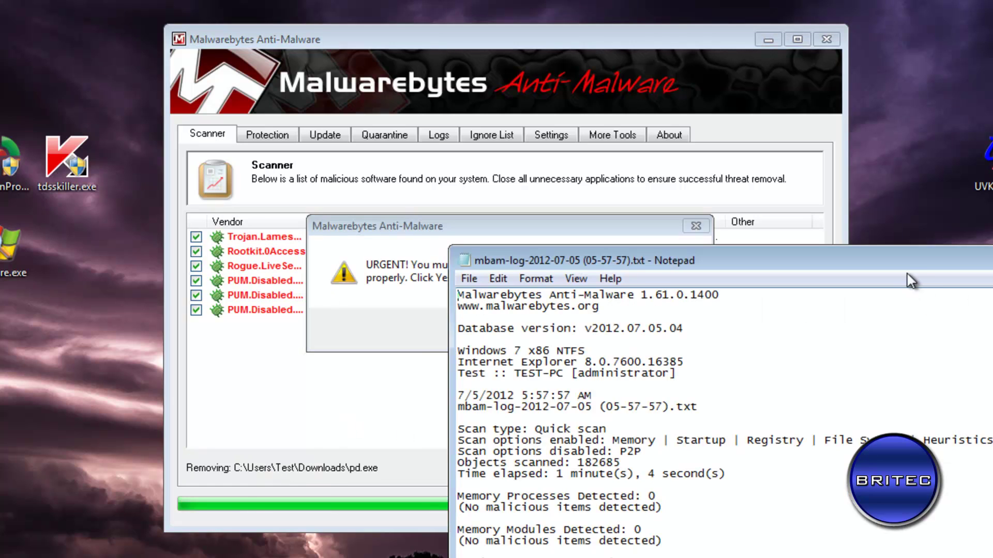
pyautogui.moveTo(900, 264); pyautogui.dragTo(699, 61)
pyautogui.click(947, 58)
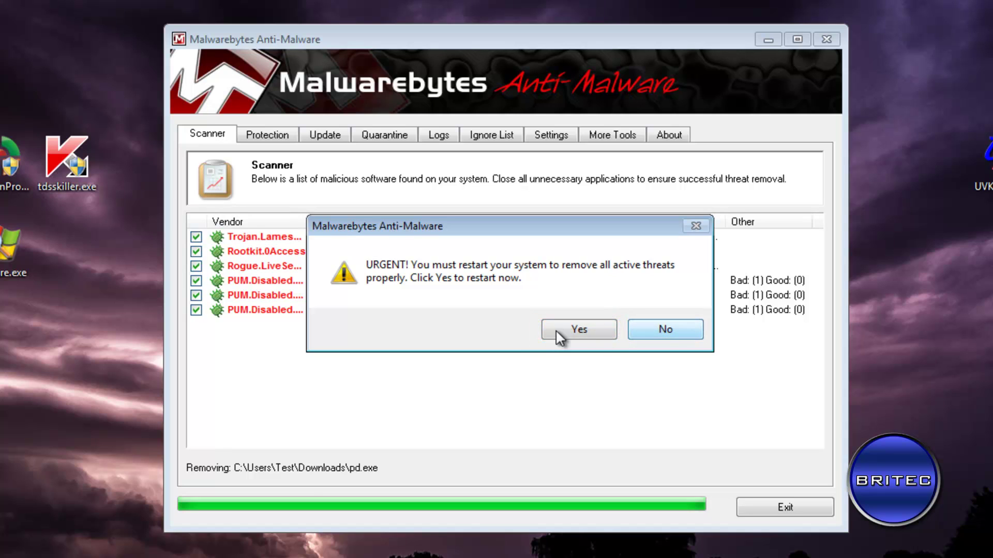
pyautogui.click(666, 331)
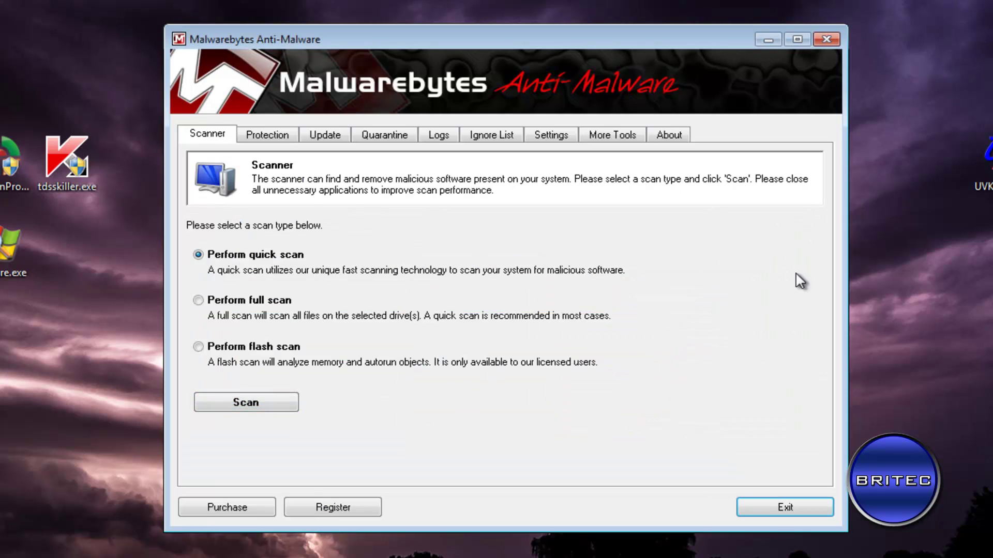
pyautogui.click(827, 39)
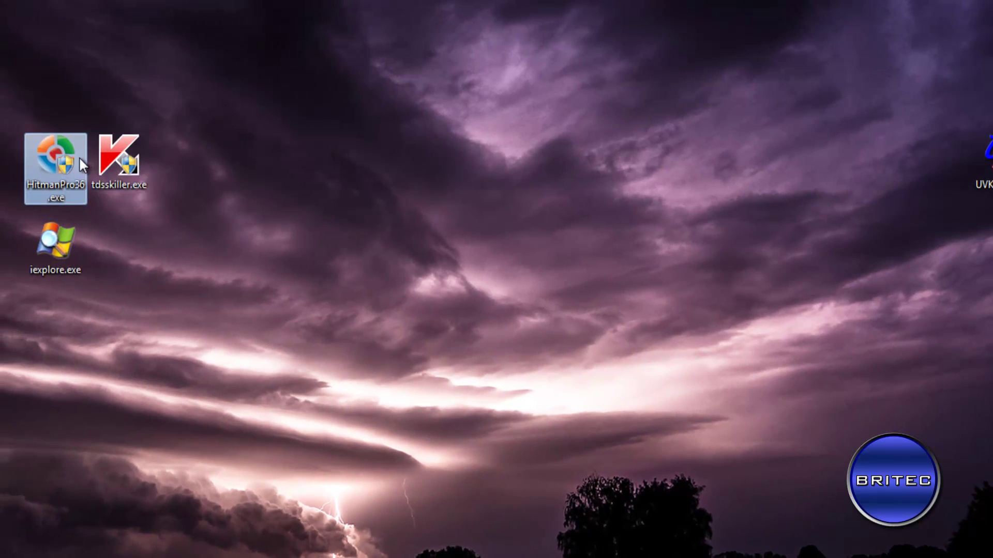
# Step: Launch tdsskiller.exe from the desktop, run a rootkit scan, and close the utility
pyautogui.moveTo(103, 153); pyautogui.dragTo(481, 156)
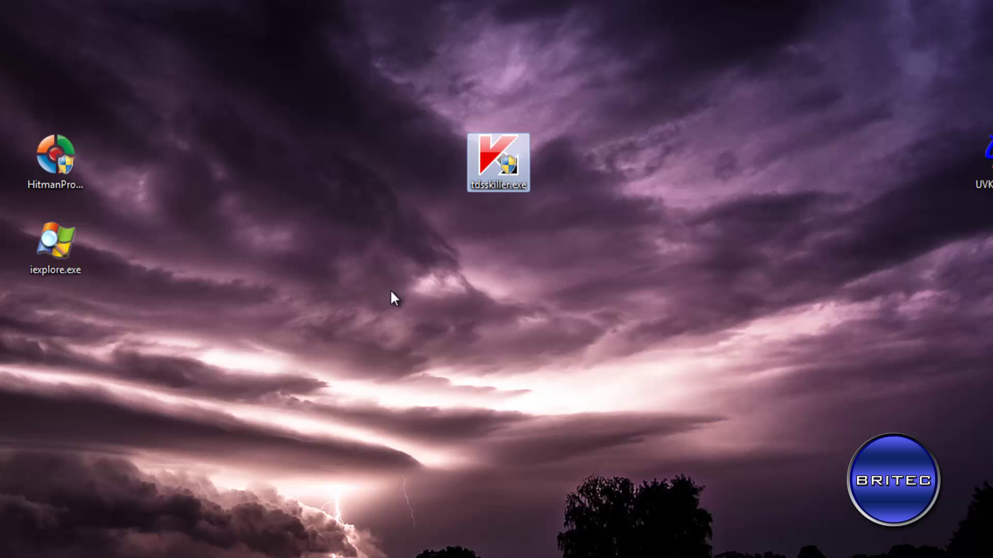
pyautogui.doubleClick(500, 171)
pyautogui.click(589, 300)
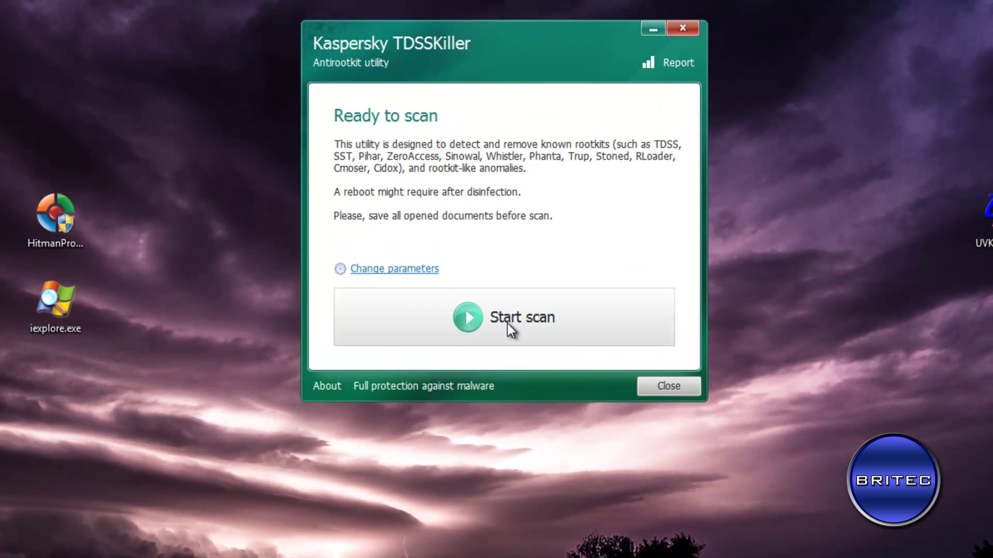
pyautogui.click(507, 324)
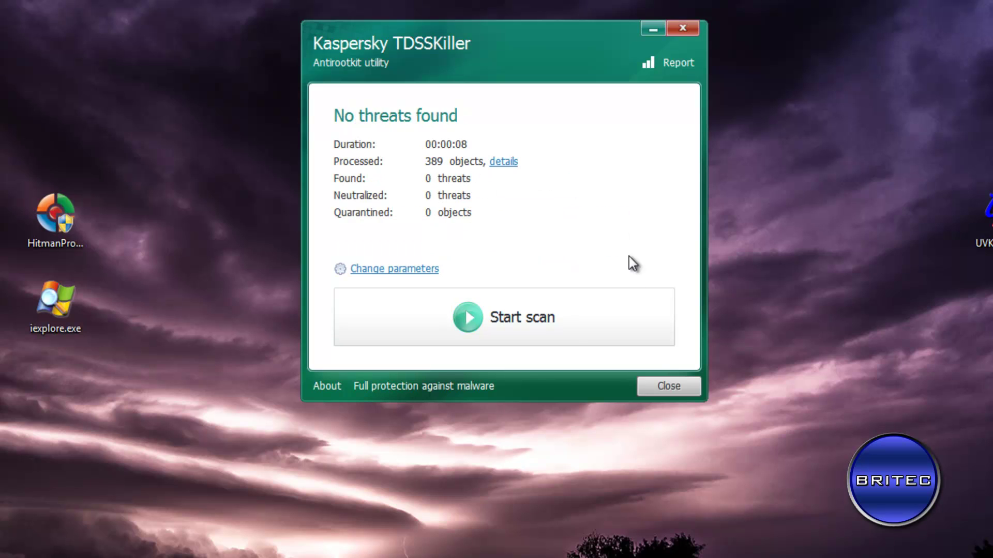
pyautogui.click(667, 387)
# Step: Launch HitmanPro from the desktop, allow it to make changes to the computer, and continue to the license agreement
pyautogui.moveTo(54, 213); pyautogui.dragTo(394, 253)
pyautogui.doubleClick(374, 203)
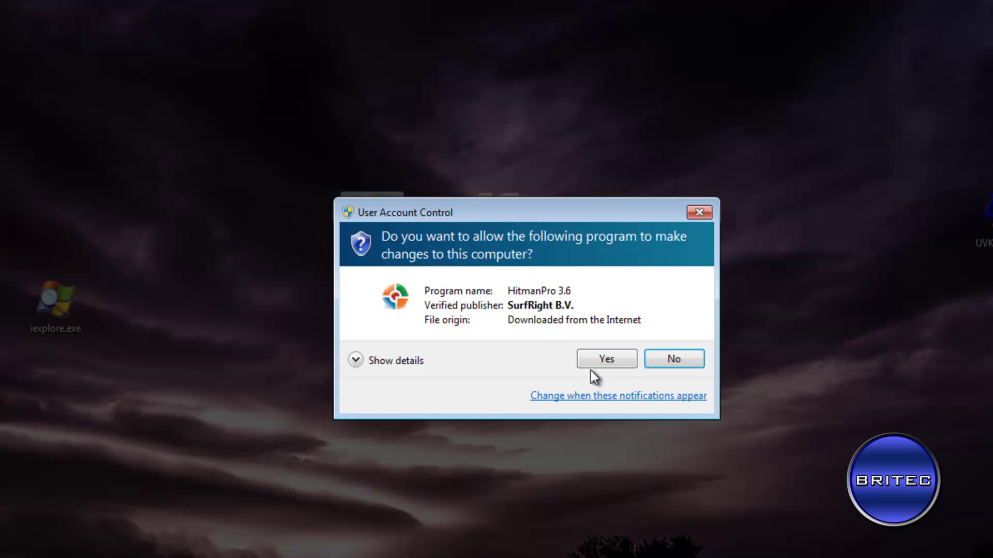
pyautogui.click(606, 362)
pyautogui.click(659, 534)
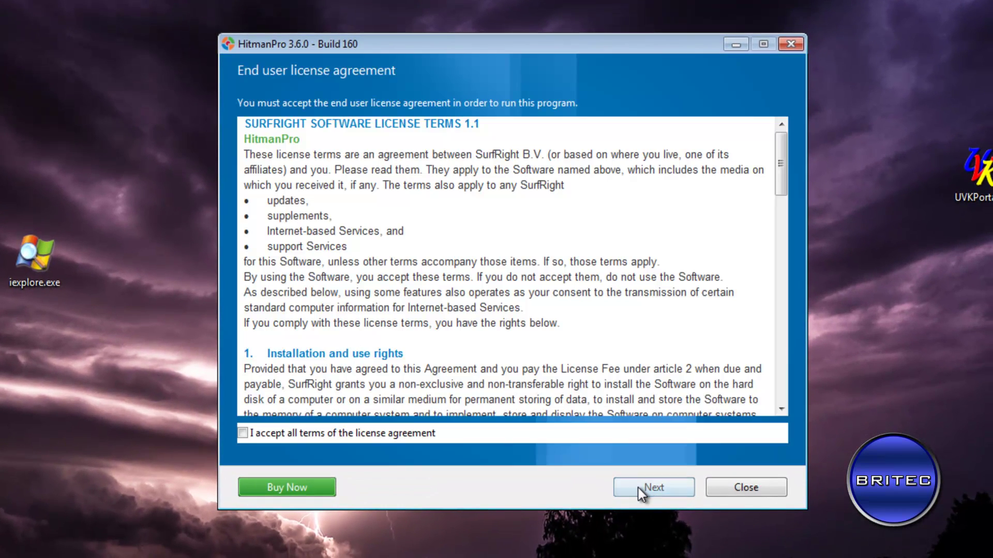
# Step: Accept the license terms and start a one-time HitmanPro scan without storing a copy on the computer
pyautogui.click(243, 433)
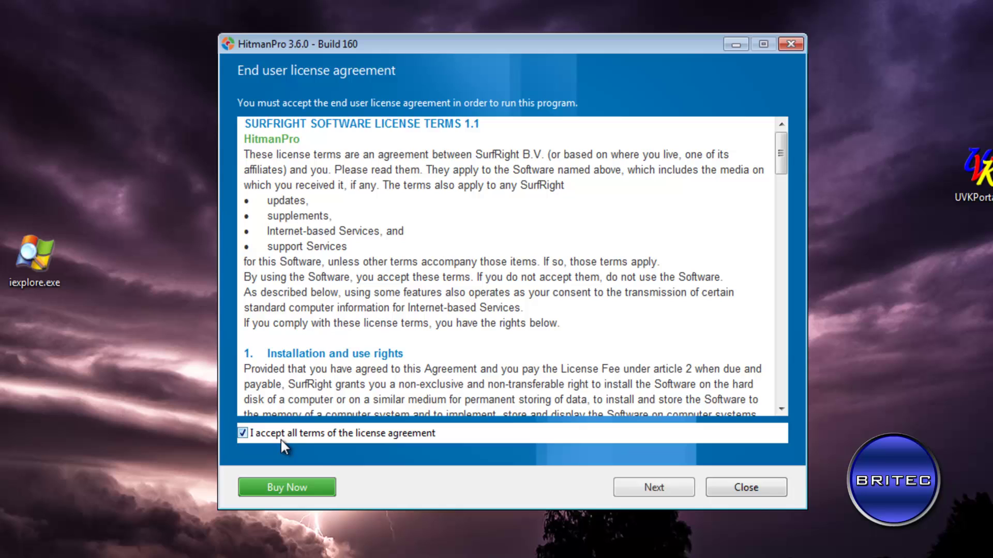
pyautogui.click(676, 491)
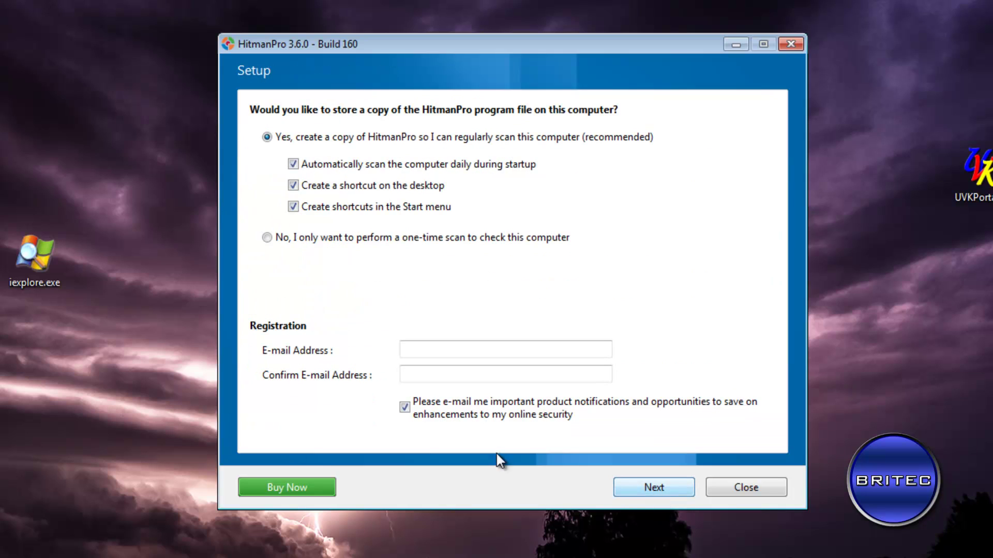
pyautogui.click(267, 238)
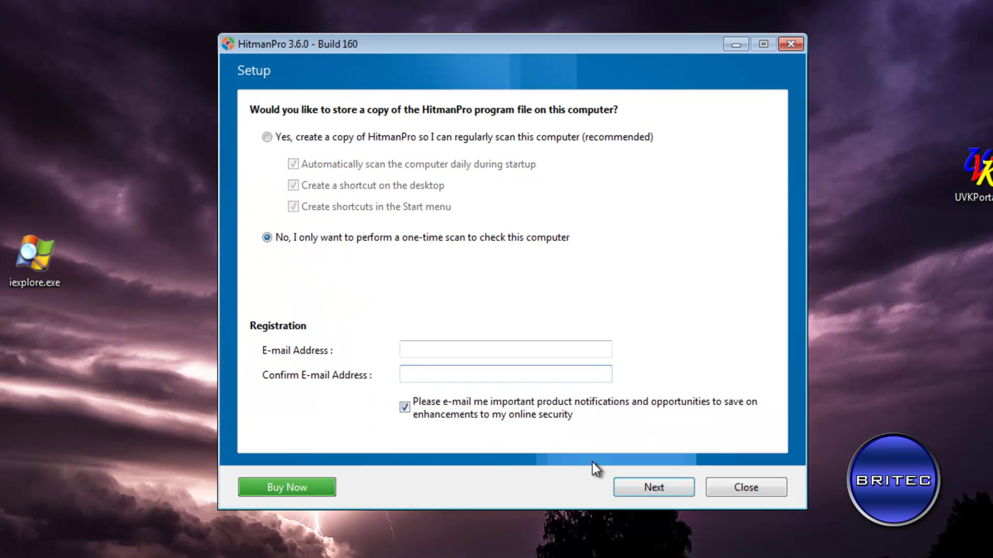
pyautogui.click(641, 487)
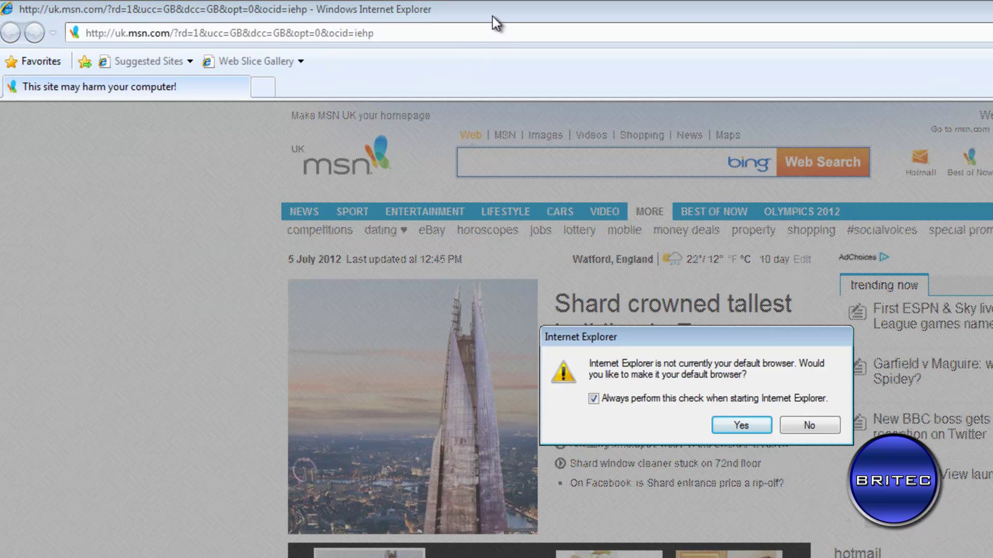
# Step: In Internet Explorer, decline making it the default browser, continue to MSN UK, and show the menu bar
pyautogui.click(809, 430)
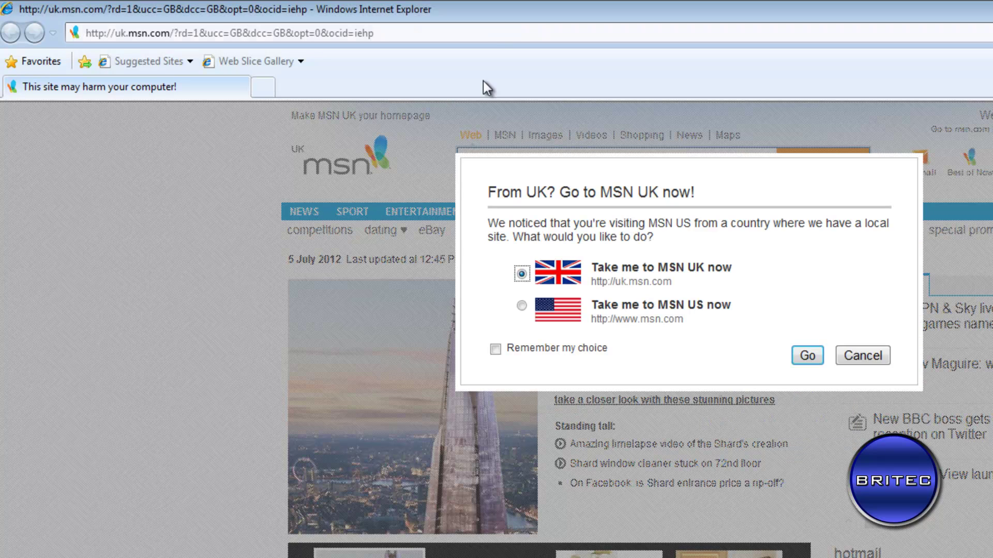
pyautogui.click(808, 355)
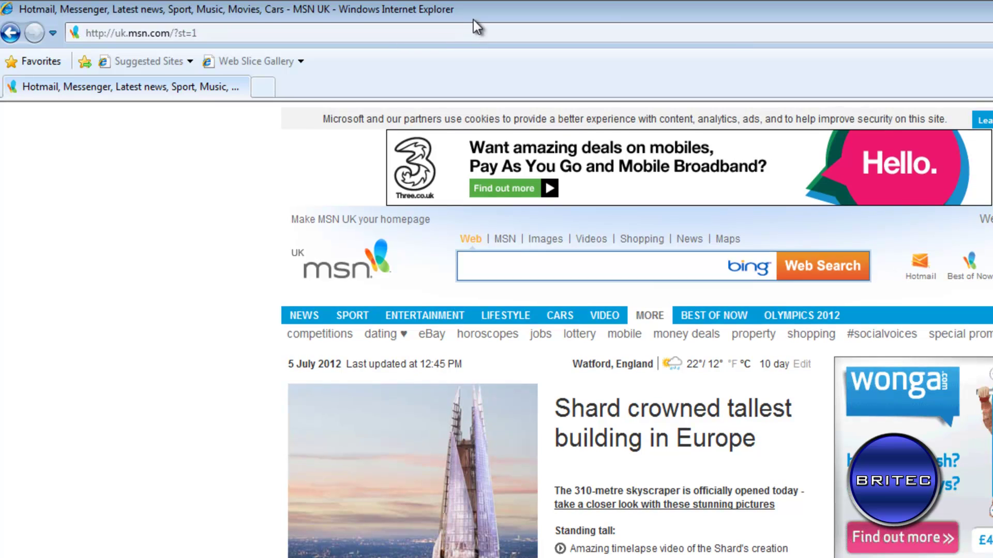
pyautogui.rightClick(473, 19)
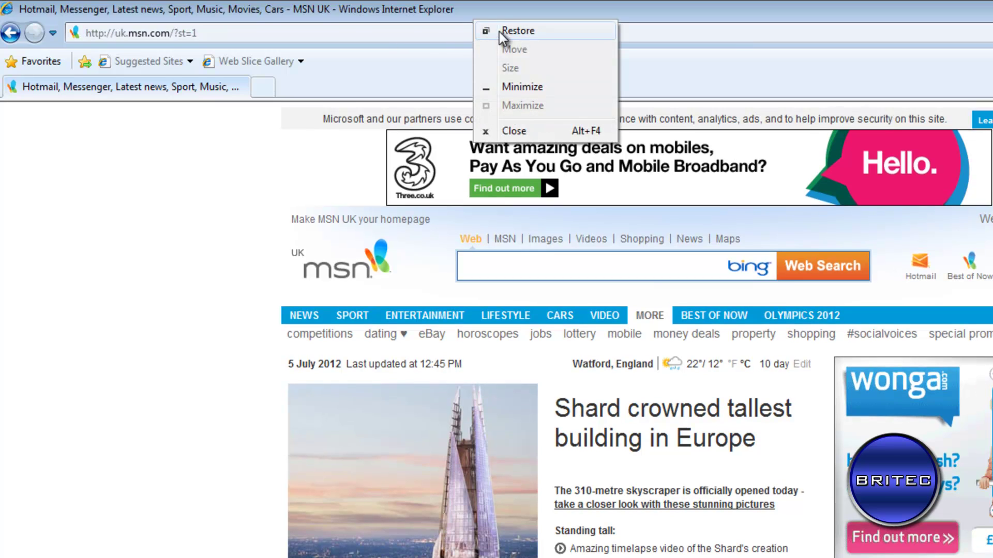
pyautogui.rightClick(435, 59)
pyautogui.click(457, 70)
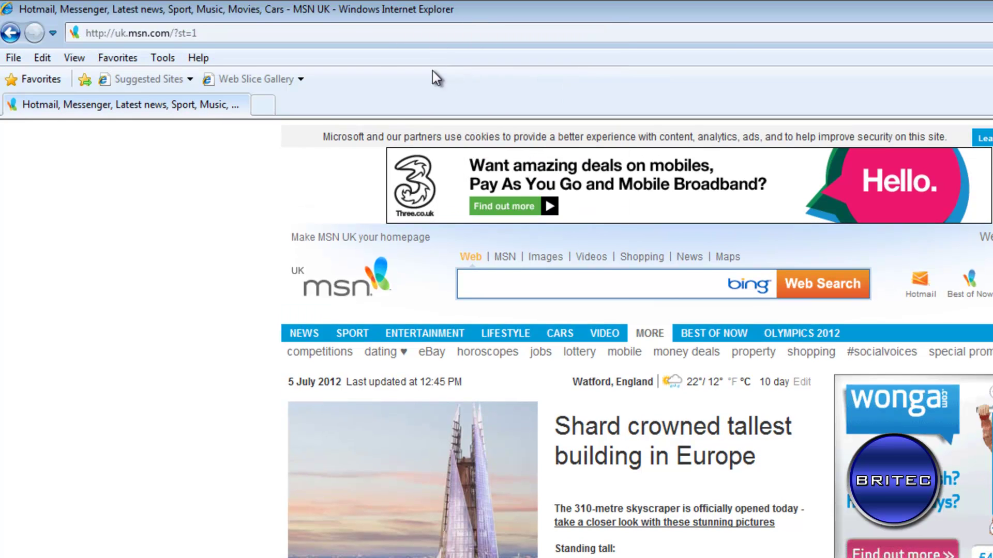
# Step: Check the proxy server setting in Internet Explorer's LAN settings, cancel the dialogs, and close the browser
pyautogui.click(163, 56)
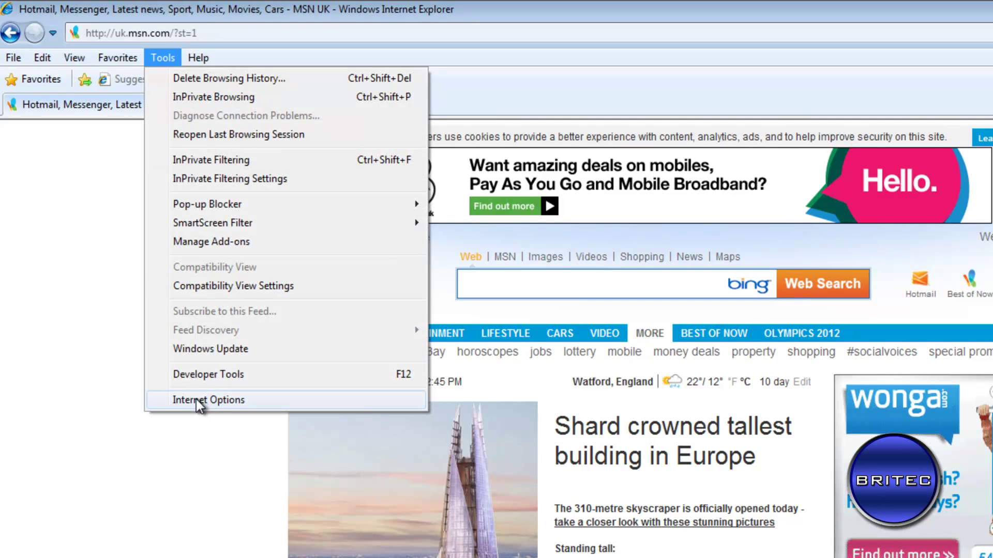
pyautogui.click(199, 401)
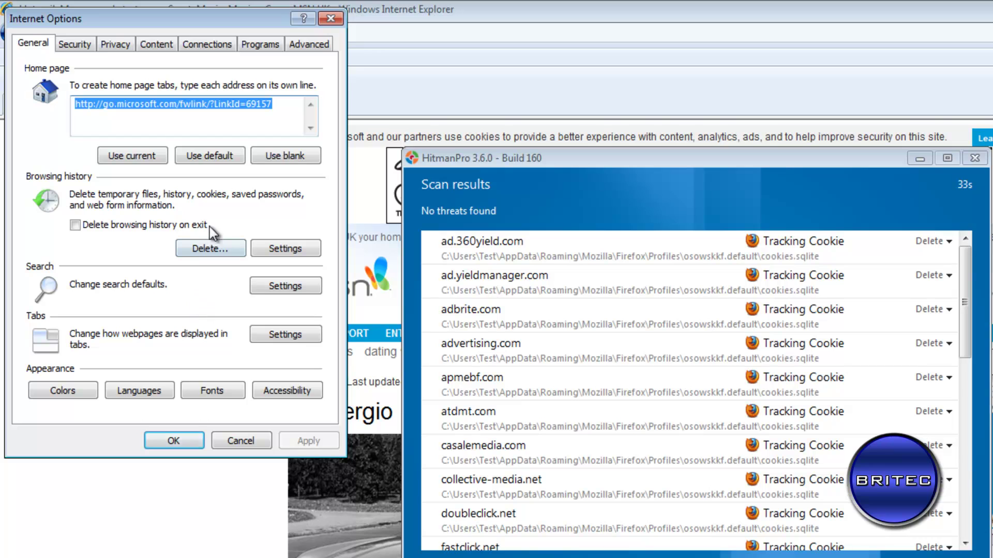
pyautogui.click(199, 45)
pyautogui.click(263, 349)
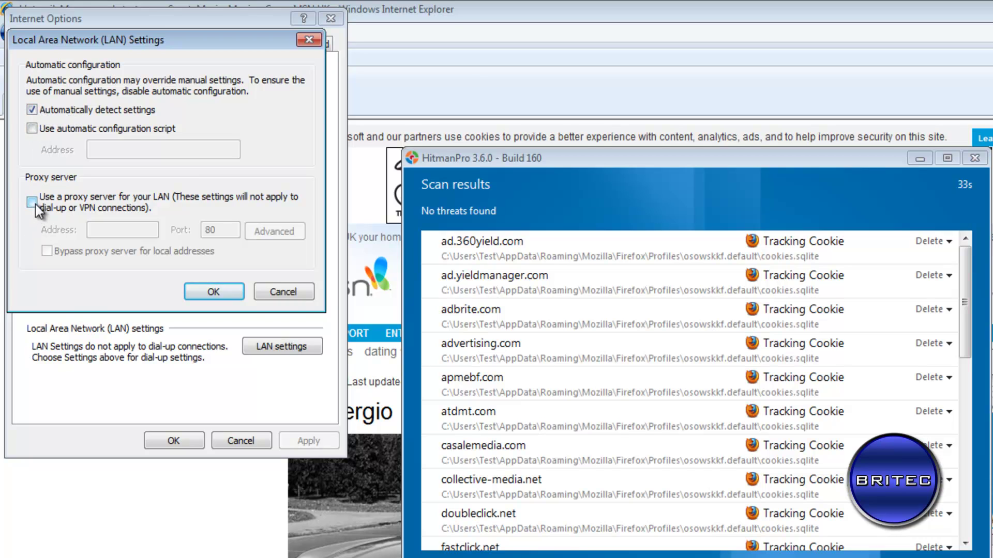
pyautogui.click(285, 292)
pyautogui.click(233, 442)
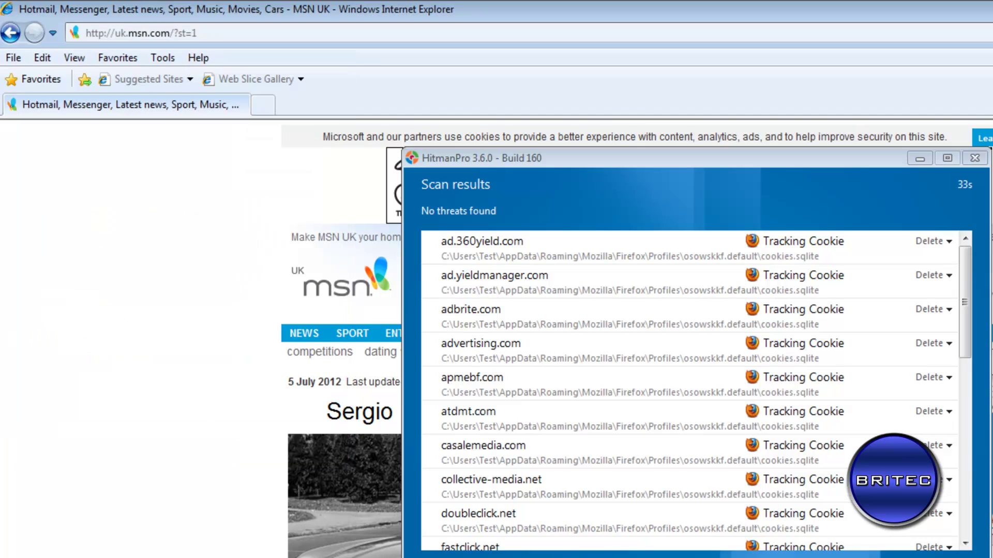
pyautogui.hotkey('alt', 'F4')
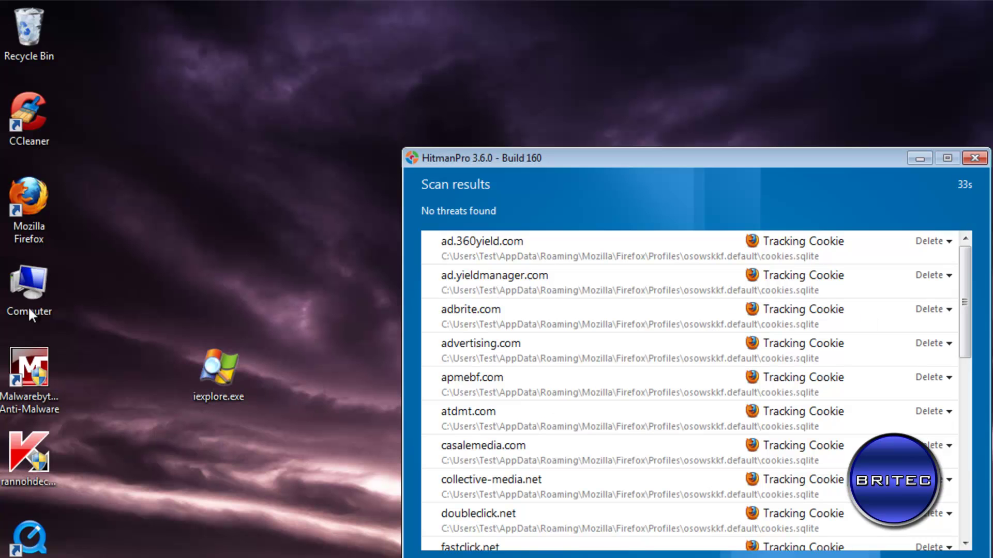
# Step: Launch Mozilla Firefox, set its network connection to No proxy, and save the options
pyautogui.doubleClick(37, 194)
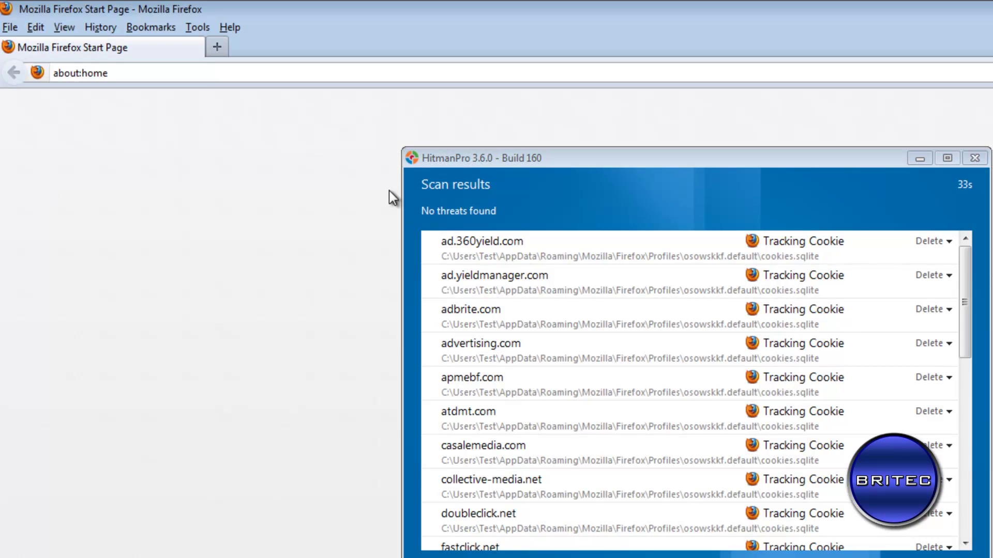
pyautogui.click(194, 28)
pyautogui.click(213, 194)
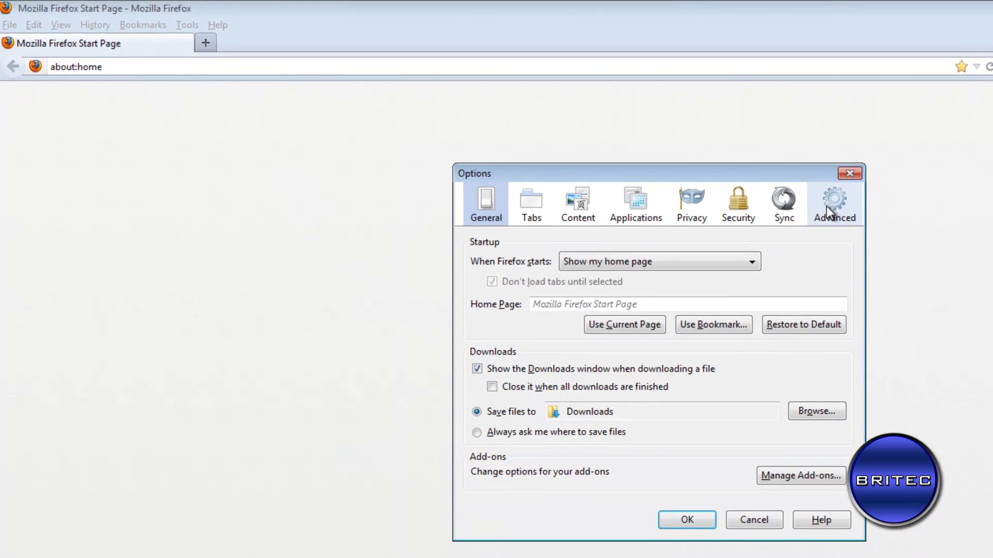
pyautogui.click(826, 206)
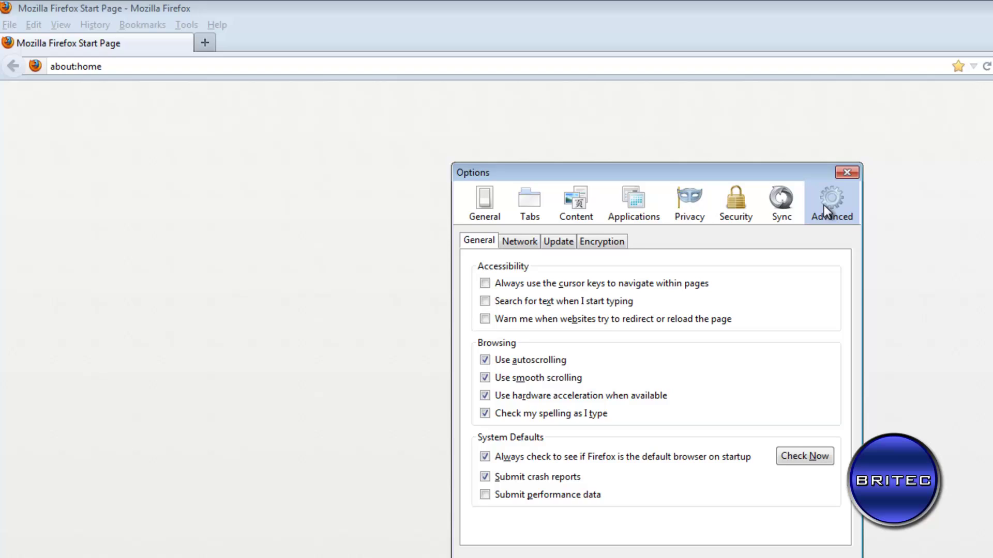
pyautogui.click(512, 244)
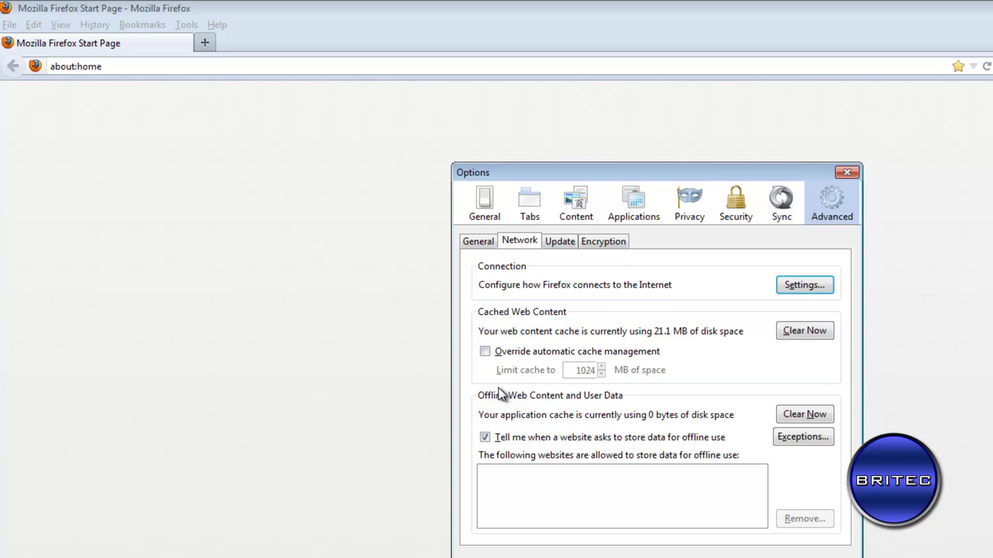
pyautogui.click(801, 283)
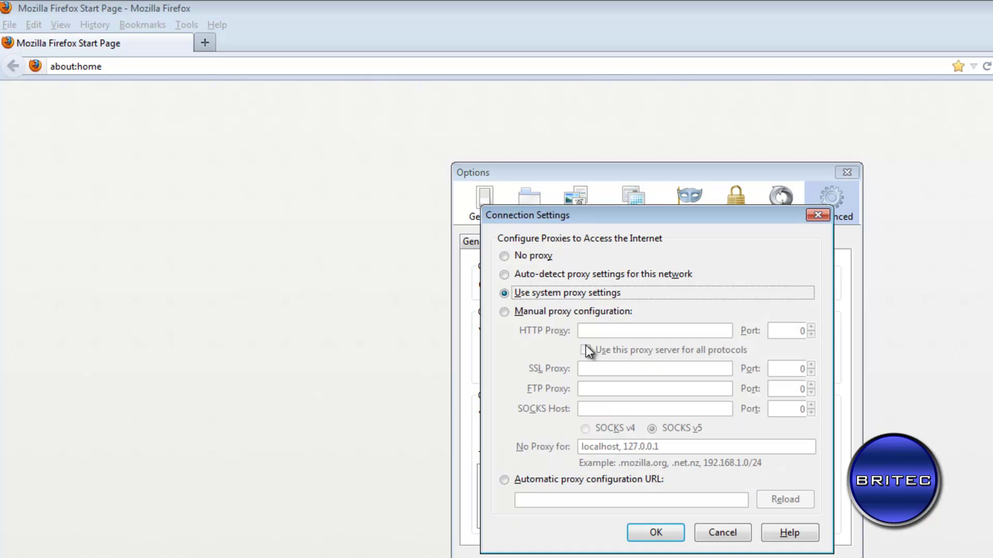
pyautogui.click(502, 256)
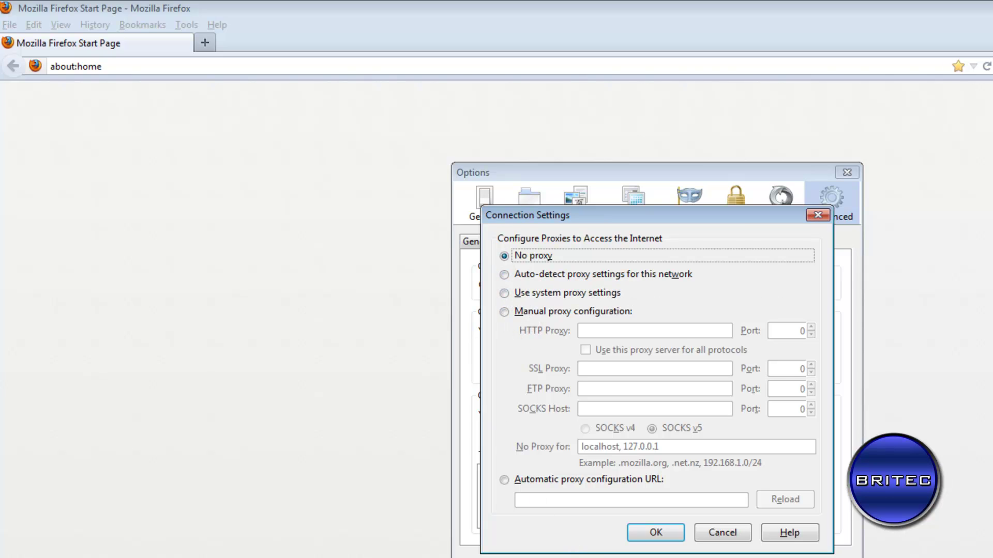
pyautogui.click(654, 533)
pyautogui.press('Return')
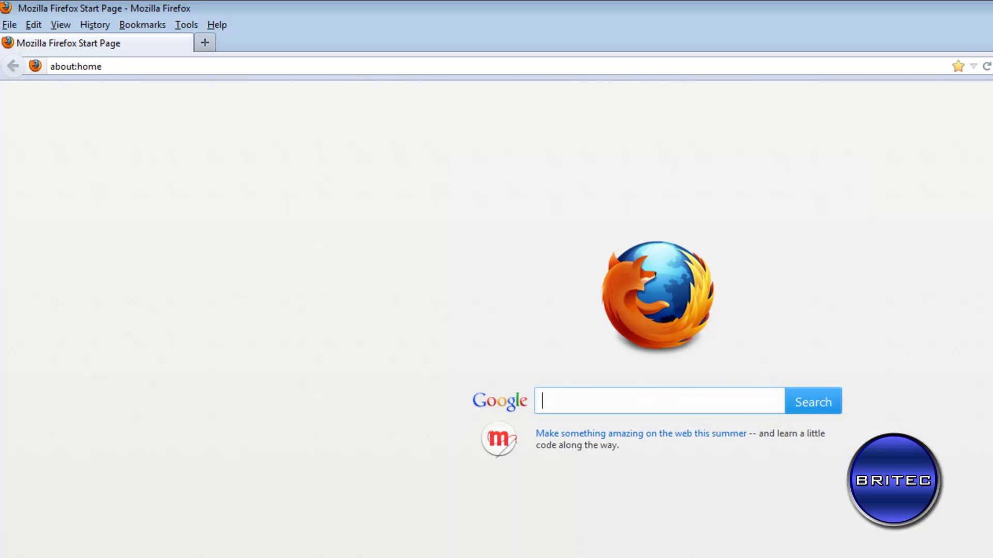